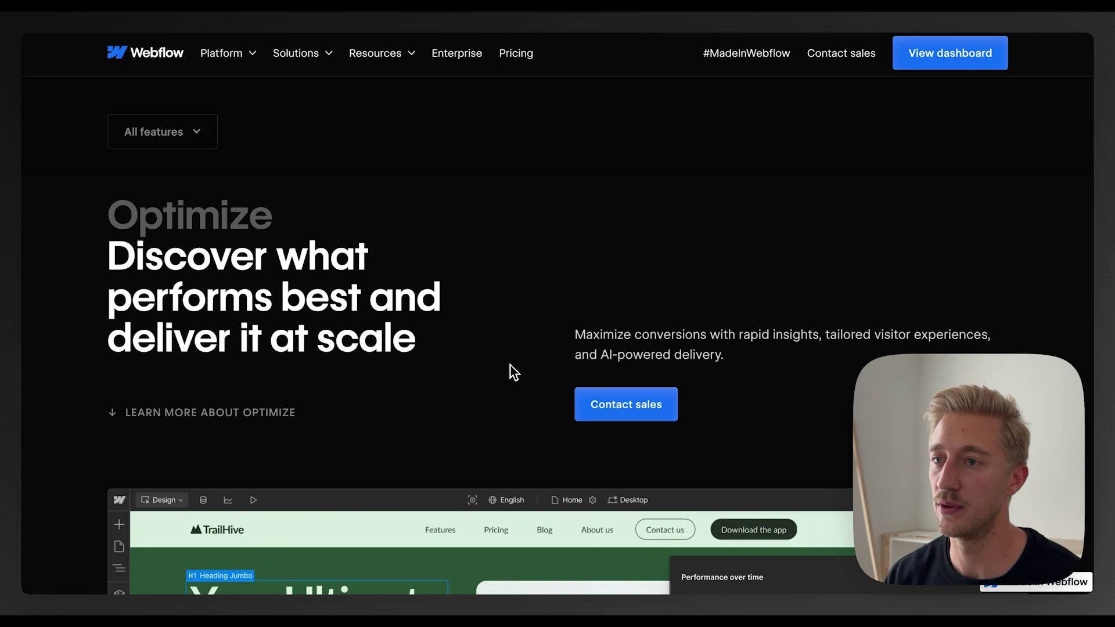
Scroll through the feature sections of the Webflow Optimize product page
scroll(510, 364, "down", 20)
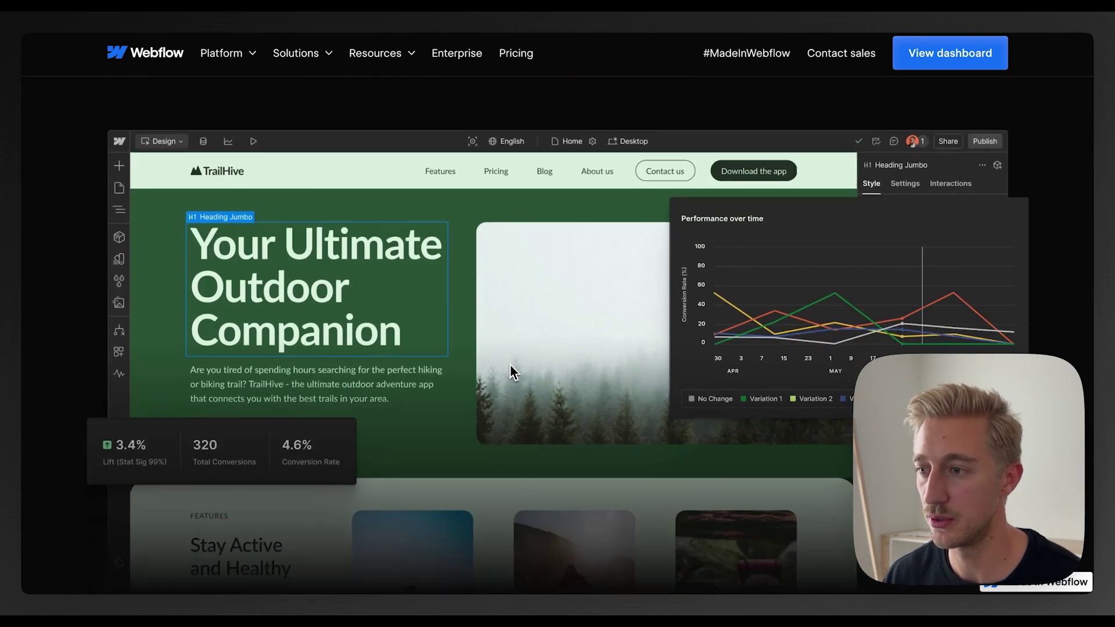
scroll(510, 372, "up", 2)
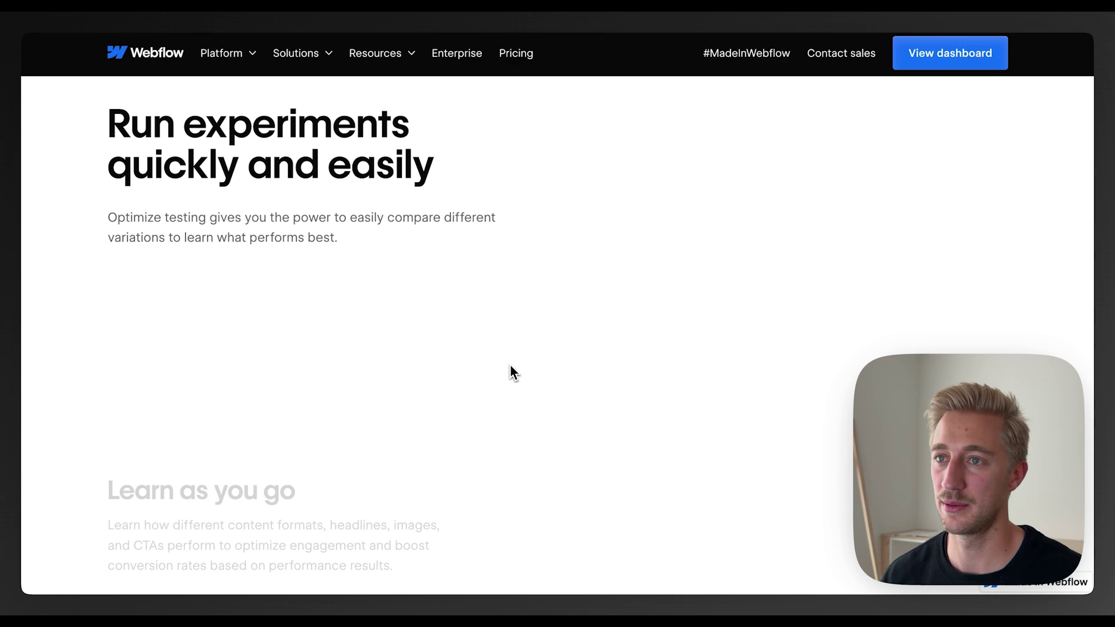
scroll(510, 367, "down", 3)
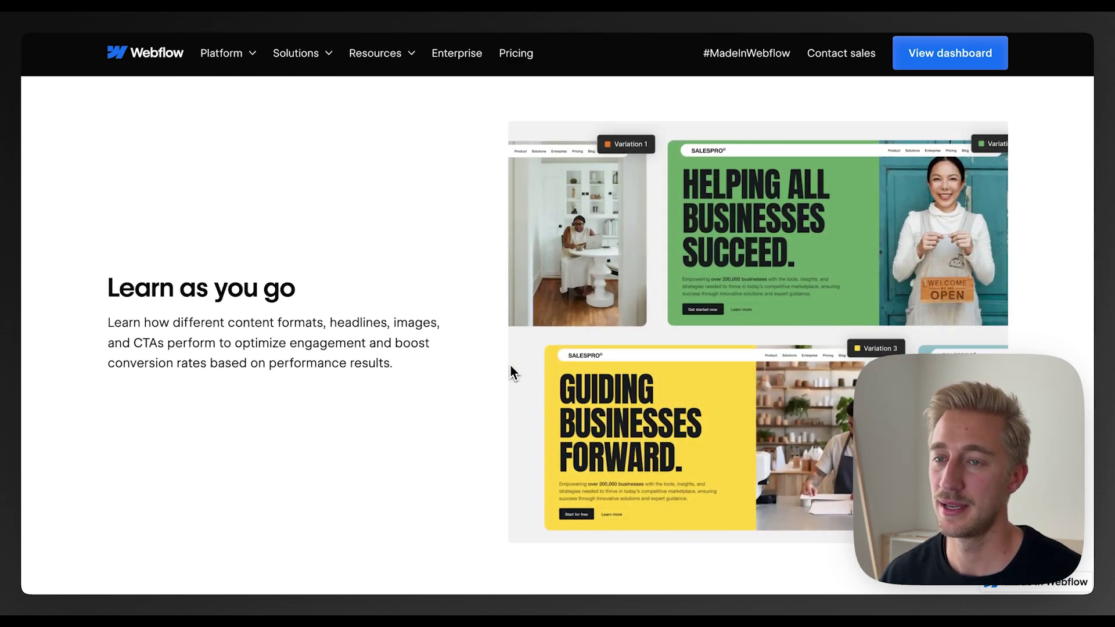
scroll(510, 372, "down", 4)
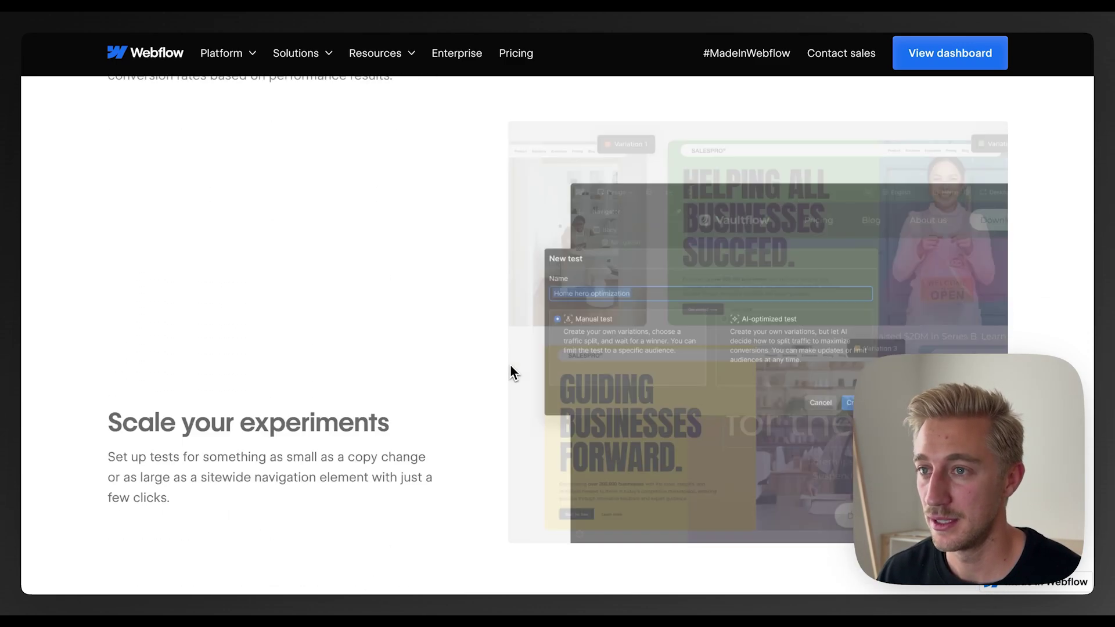
scroll(510, 372, "down", 3)
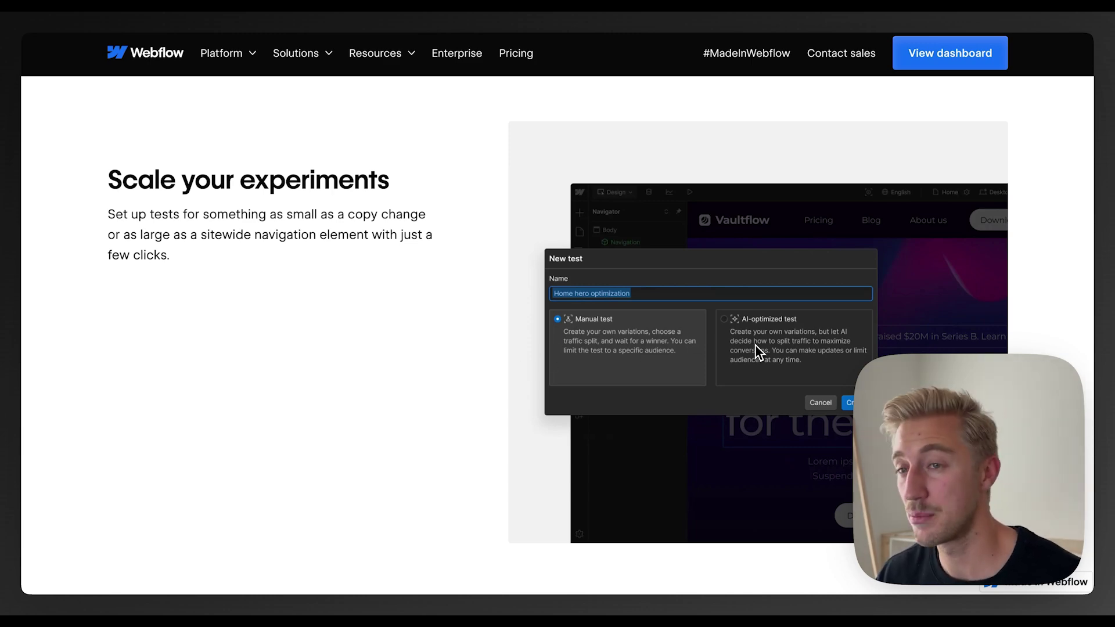
scroll(343, 373, "down", 3)
scroll(315, 372, "down", 1)
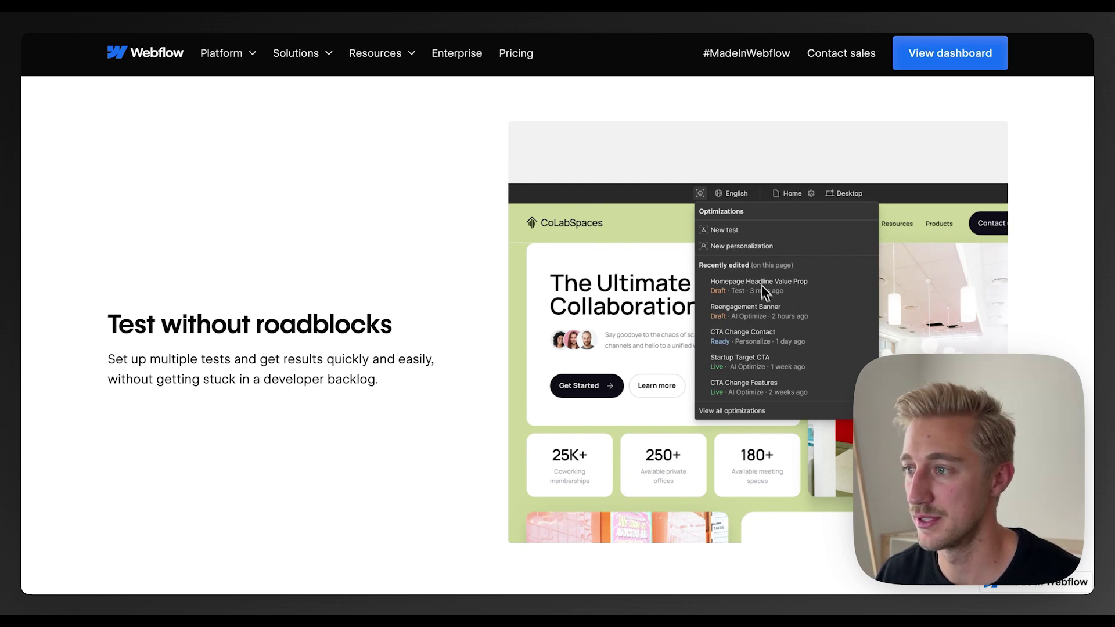
scroll(314, 365, "down", 2)
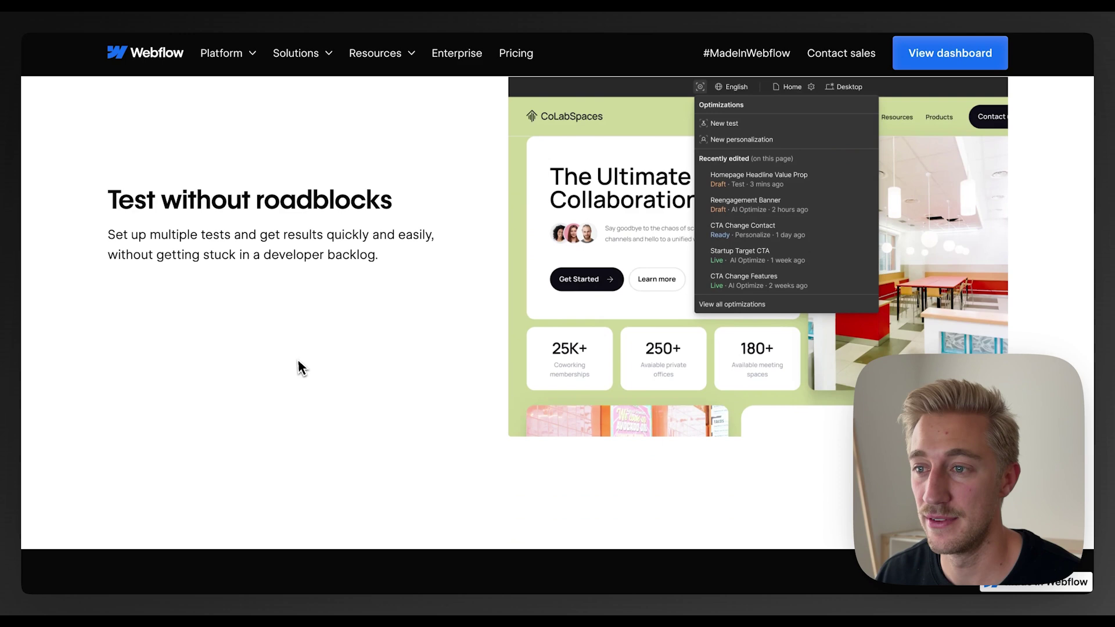
scroll(298, 363, "down", 7)
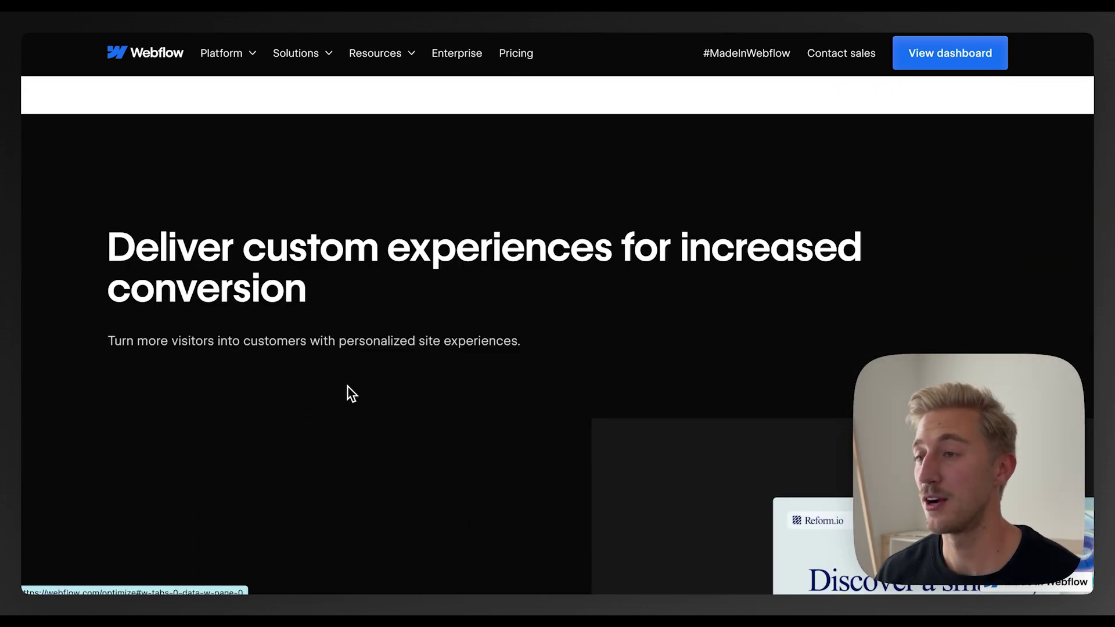
scroll(348, 387, "down", 6)
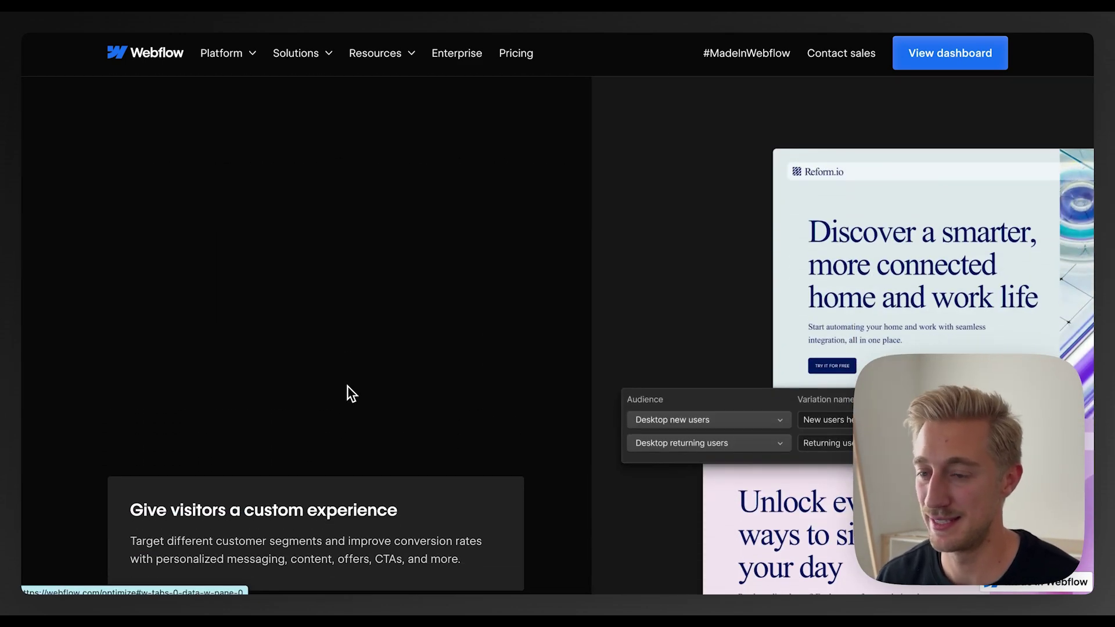
scroll(347, 387, "down", 4)
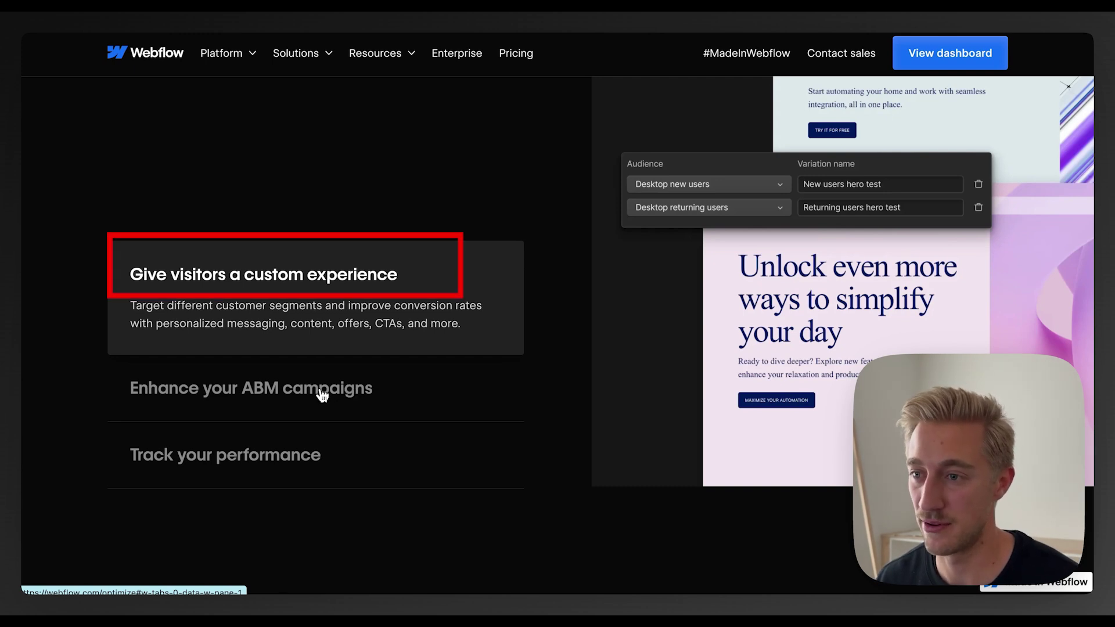
View the 'Enhance your ABM campaigns' and 'Track your performance' tabs, then reach pricing from $299/mo
left_click(319, 391)
scroll(322, 396, "down", 2)
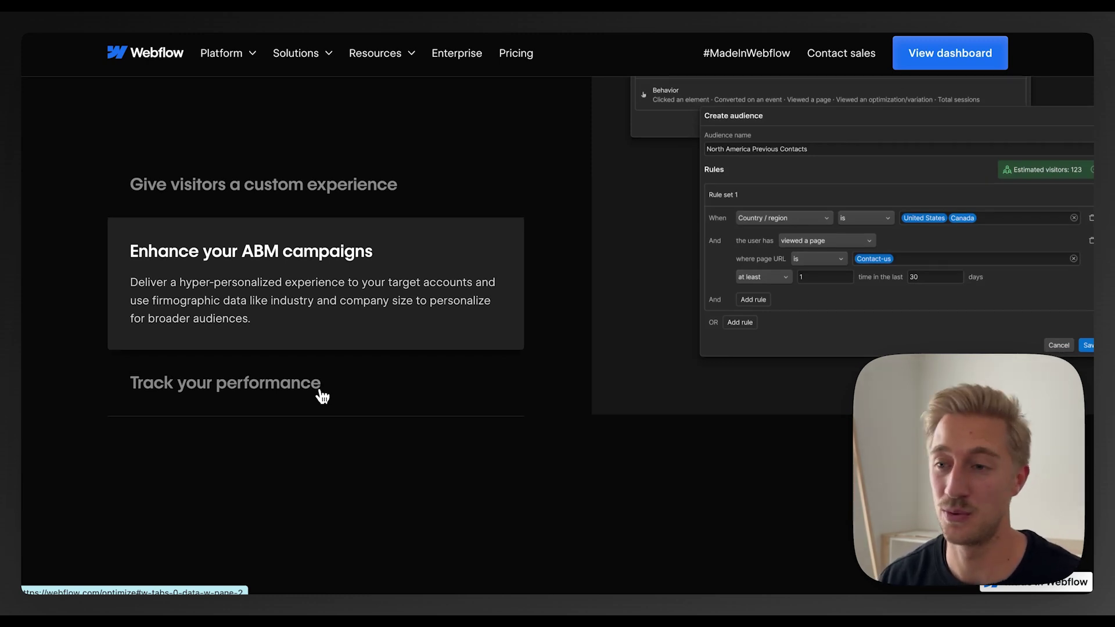
left_click(323, 397)
scroll(324, 393, "up", 3)
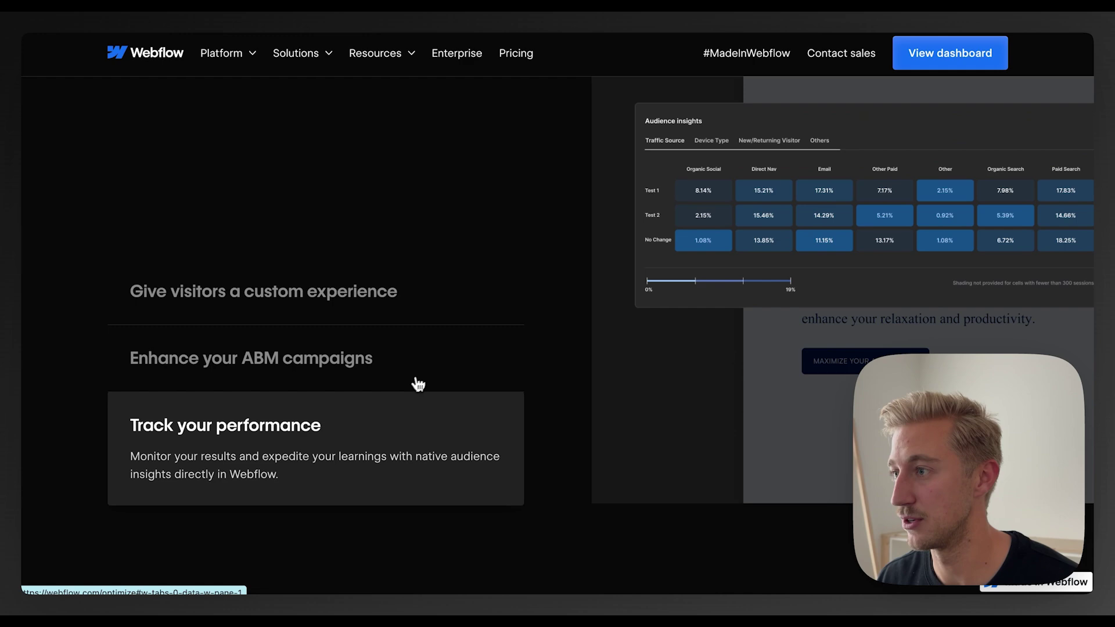
scroll(506, 318, "down", 10)
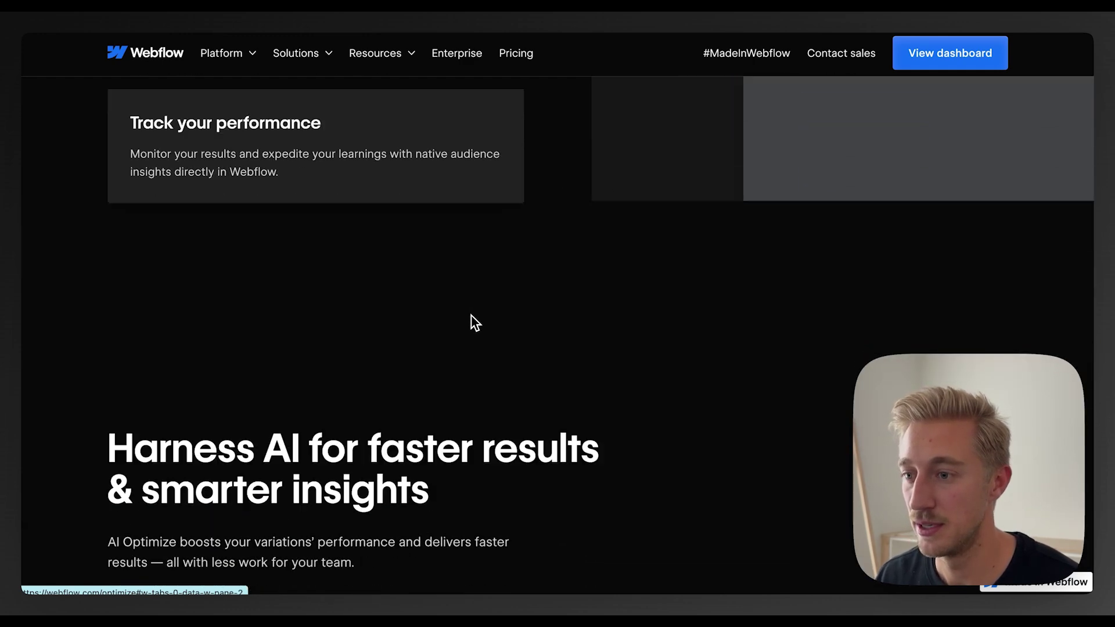
scroll(475, 323, "down", 12)
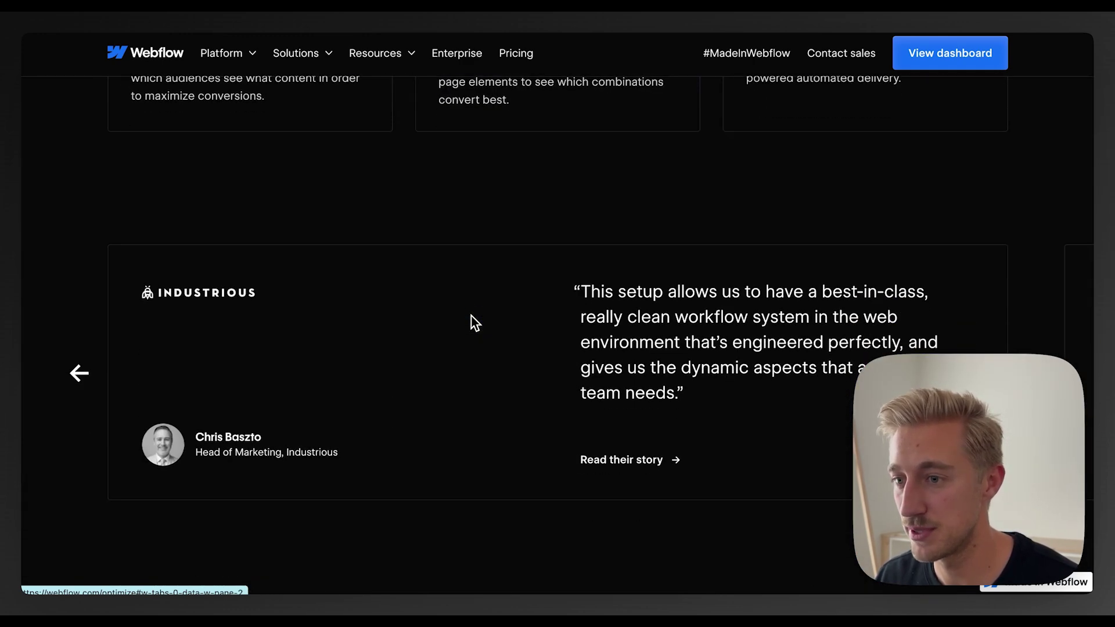
scroll(475, 323, "down", 10)
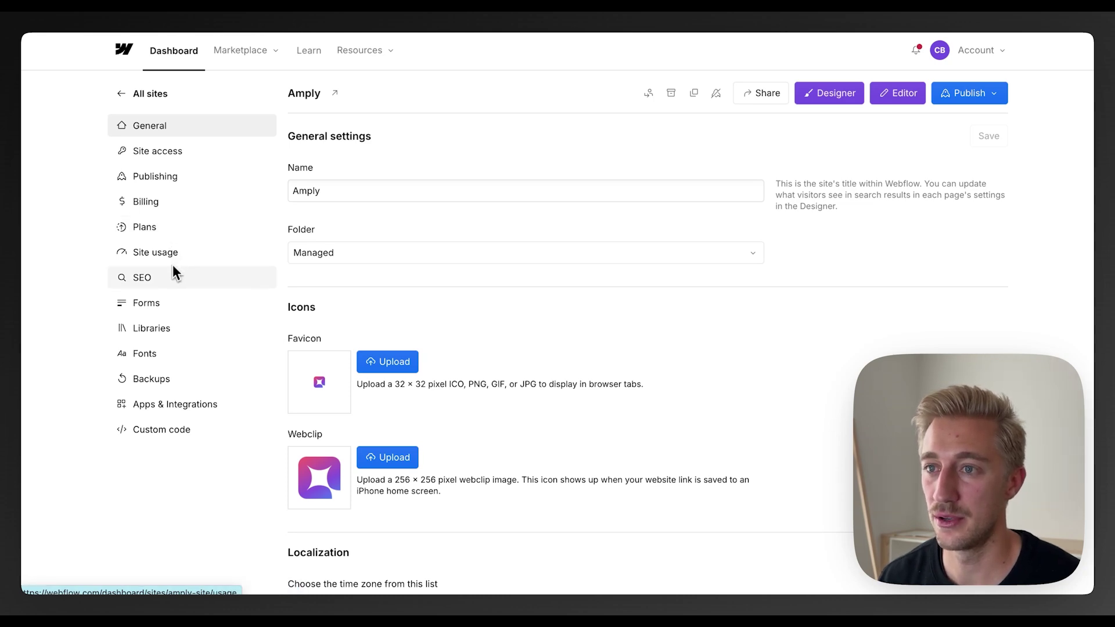
Show the Amply site's Plans Add ons tab down to the Optimize card marked added
left_click(169, 225)
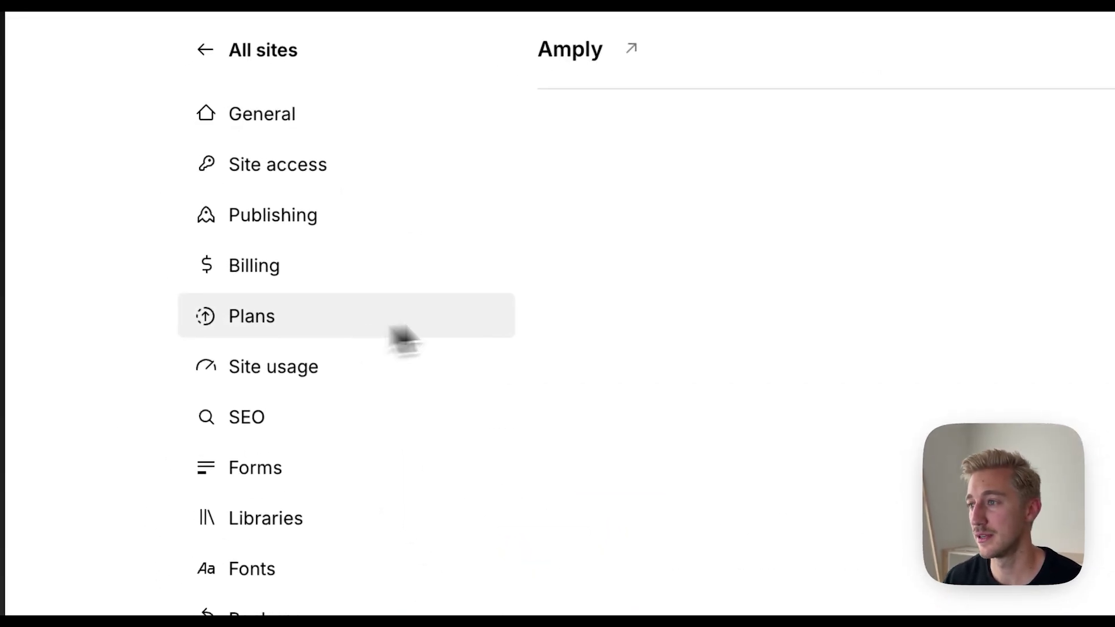
left_click(837, 273)
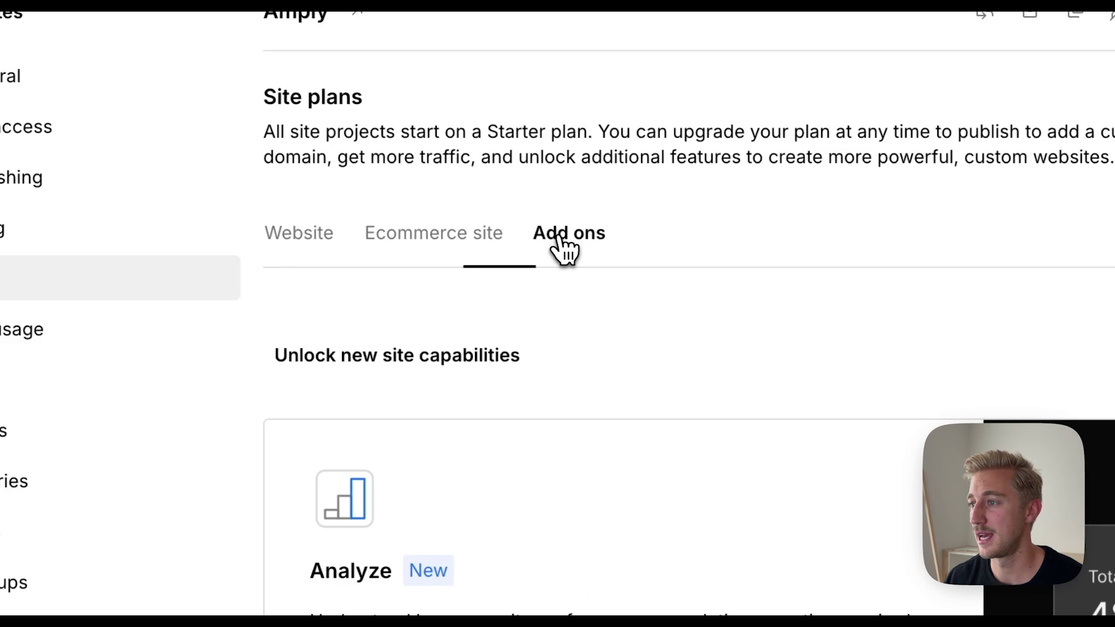
scroll(530, 395, "down", 5)
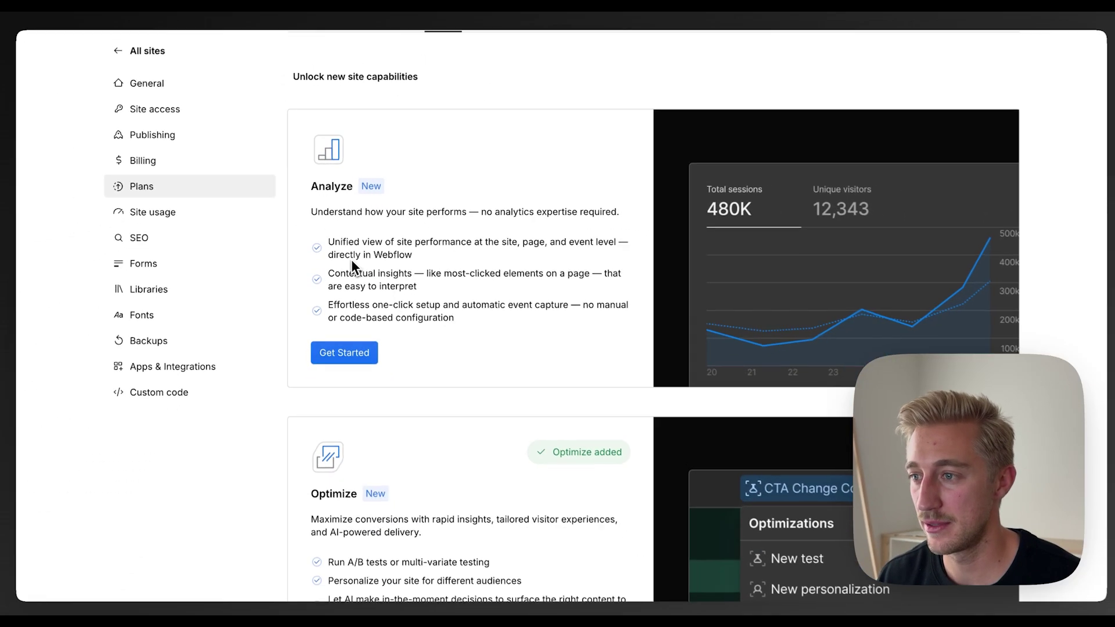
scroll(365, 267, "down", 5)
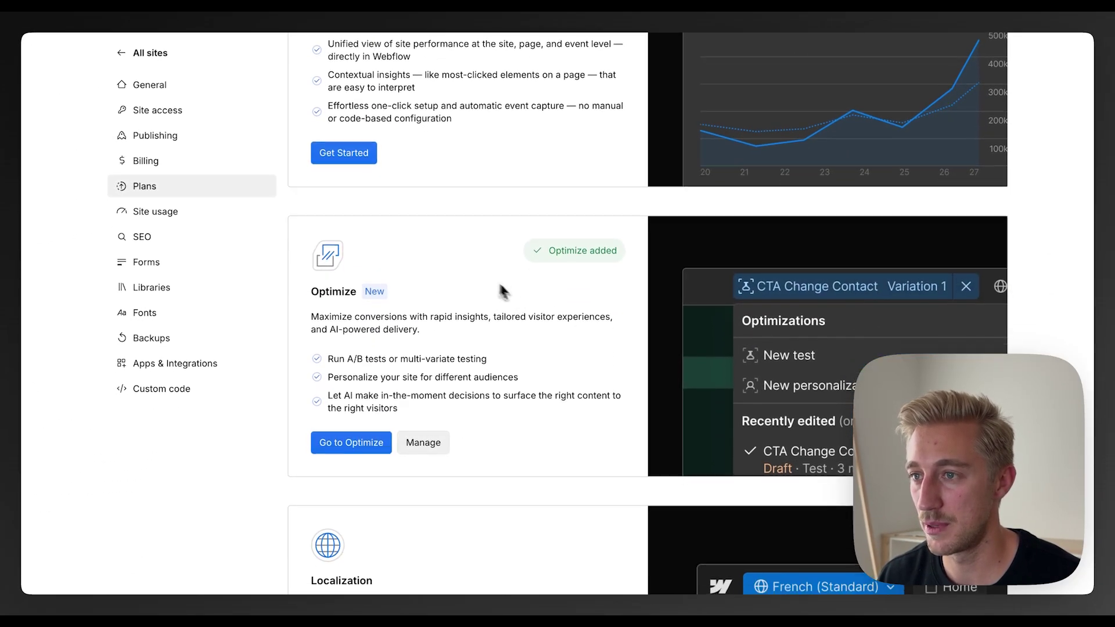
scroll(488, 285, "down", 2)
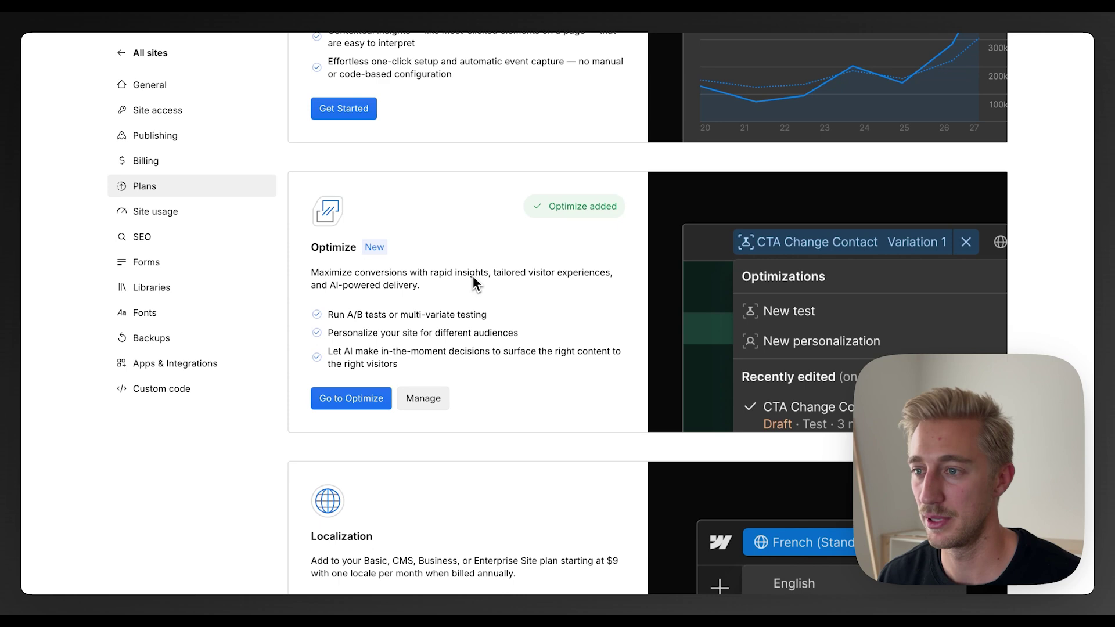
scroll(473, 276, "down", 2)
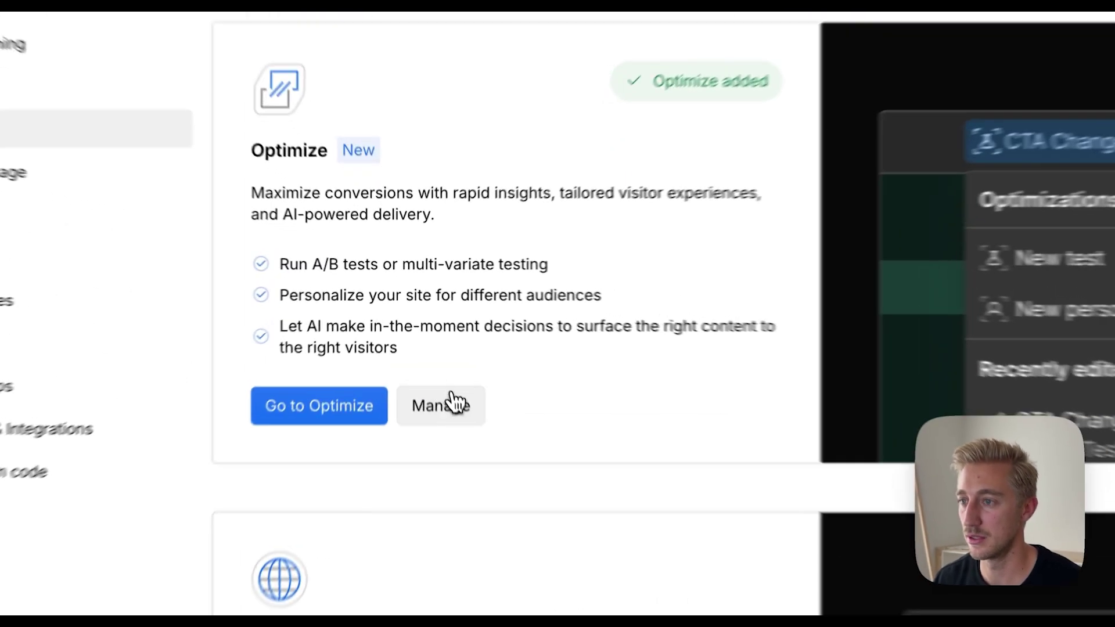
left_click(457, 404)
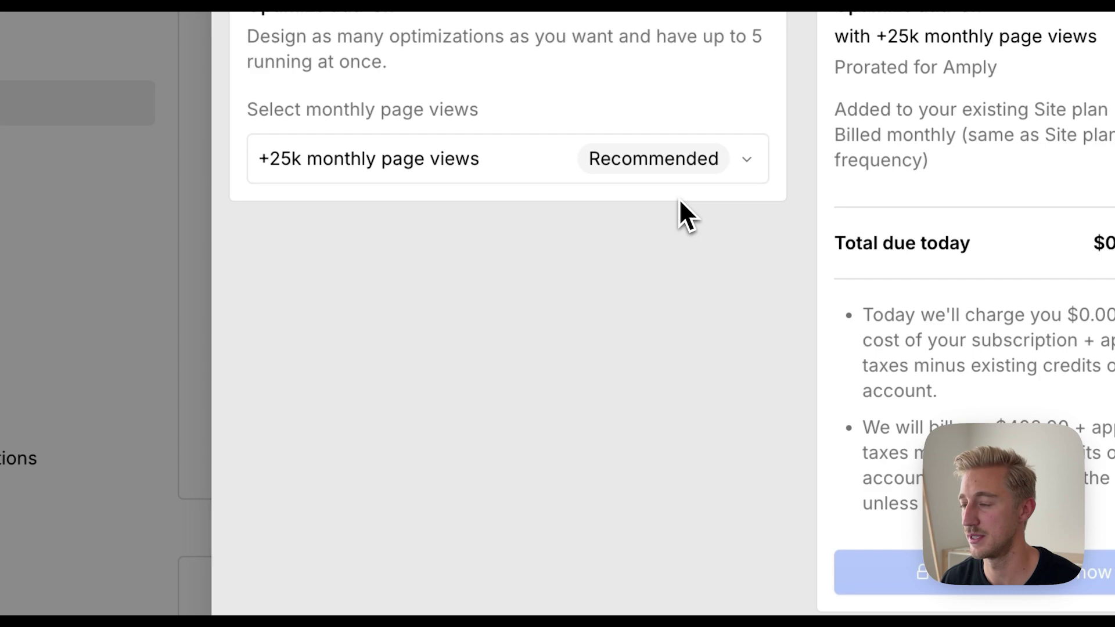
left_click(675, 174)
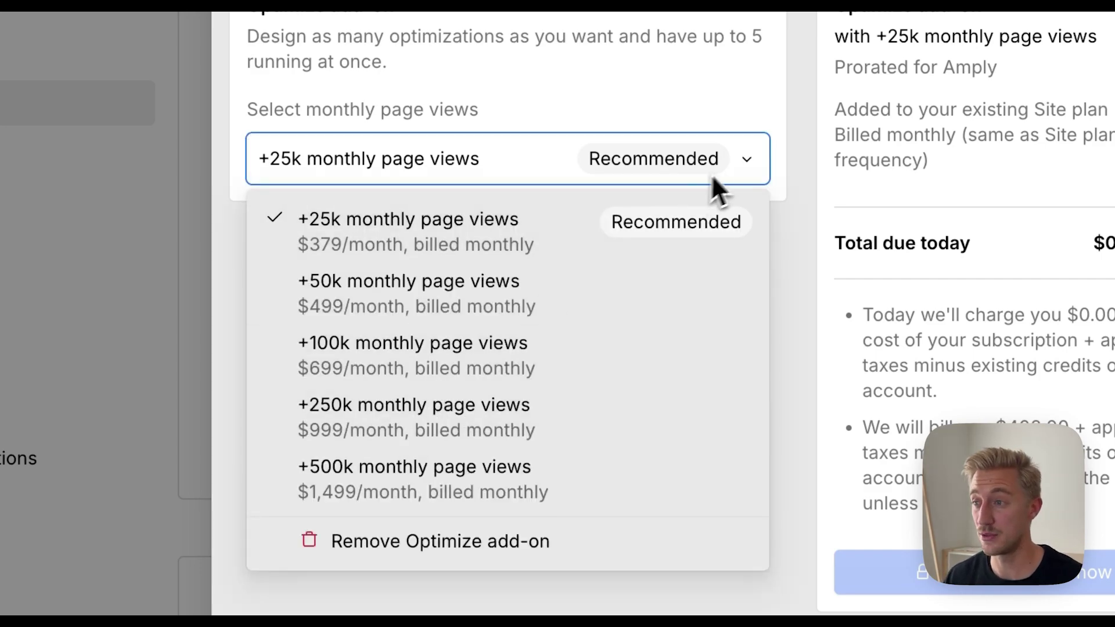
left_click(737, 168)
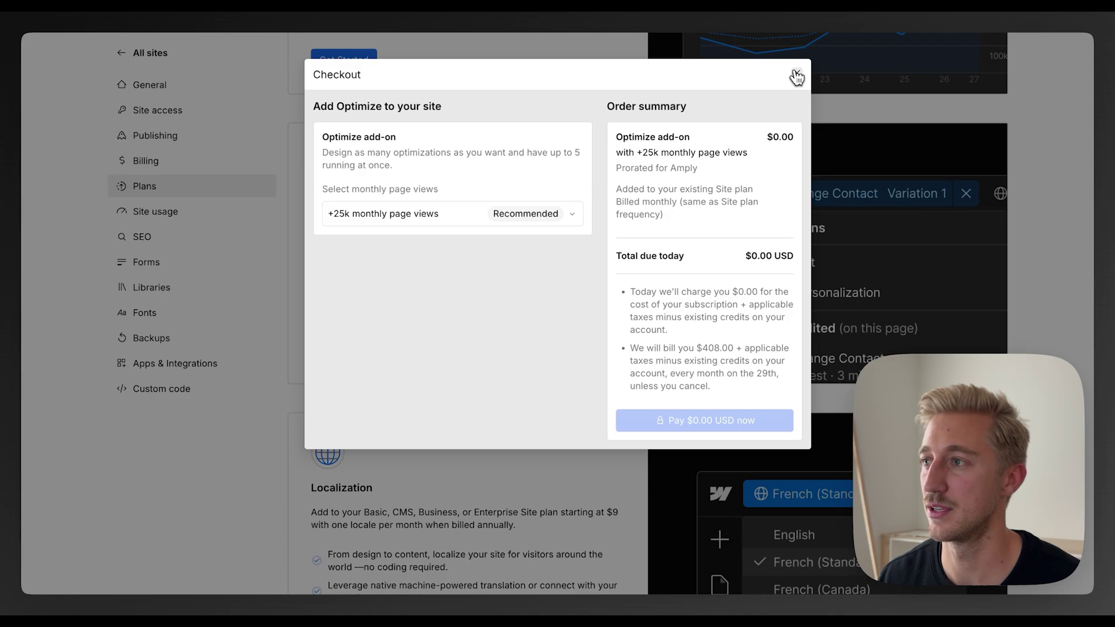
Close the Optimize checkout and show the Insights panel in the Amply Home designer
left_click(797, 76)
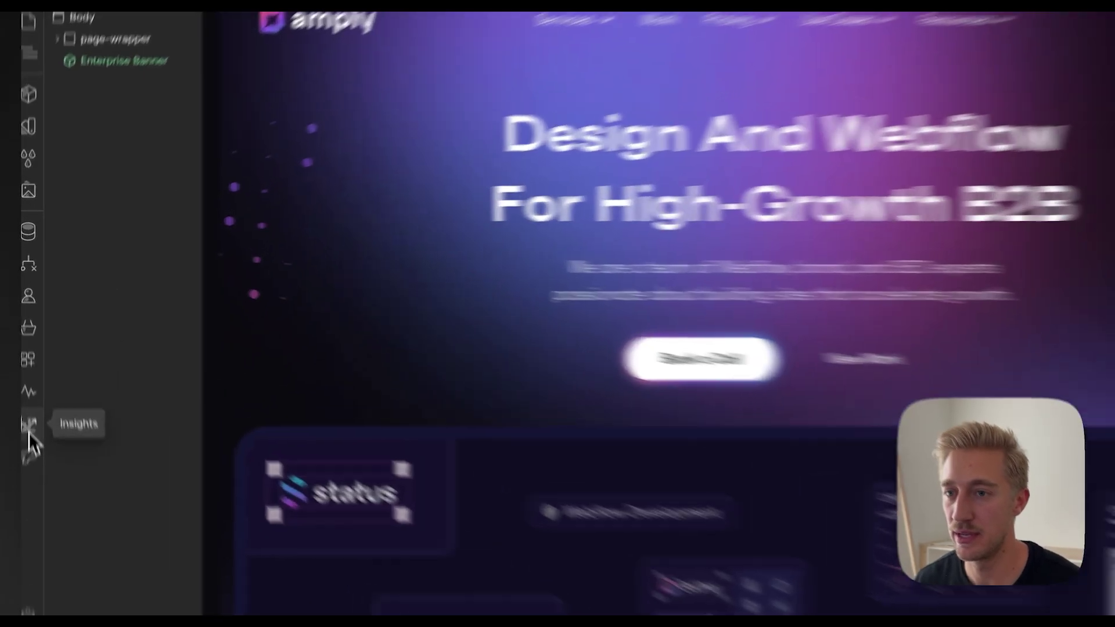
left_click(26, 372)
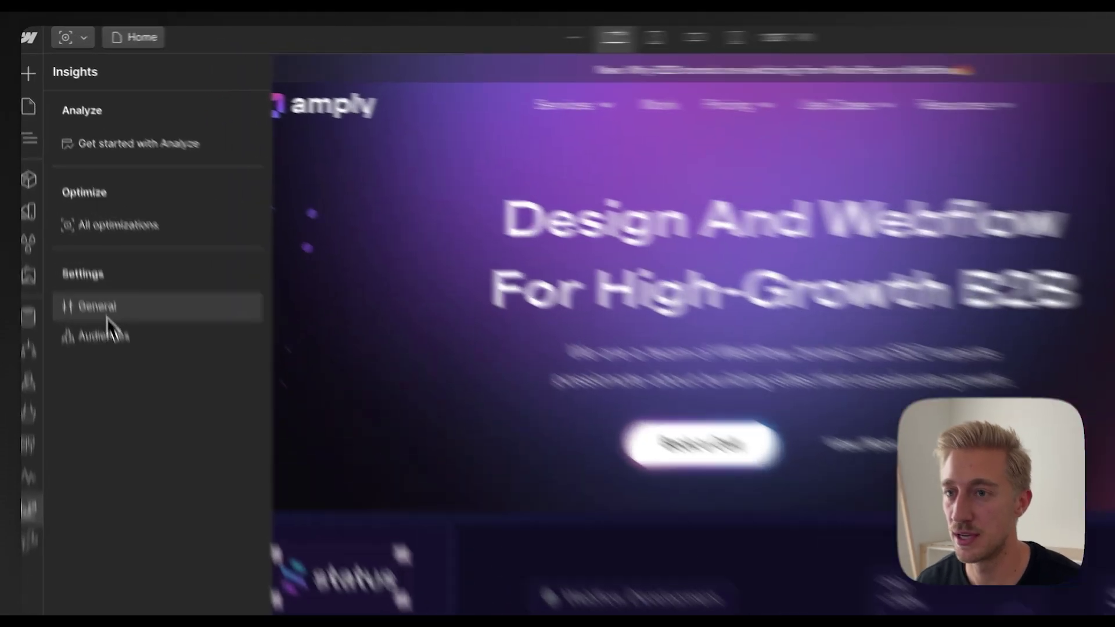
Check the general Insights settings, then list all optimizations, including Retainer Pricing V1 and Homepage CTA
left_click(76, 227)
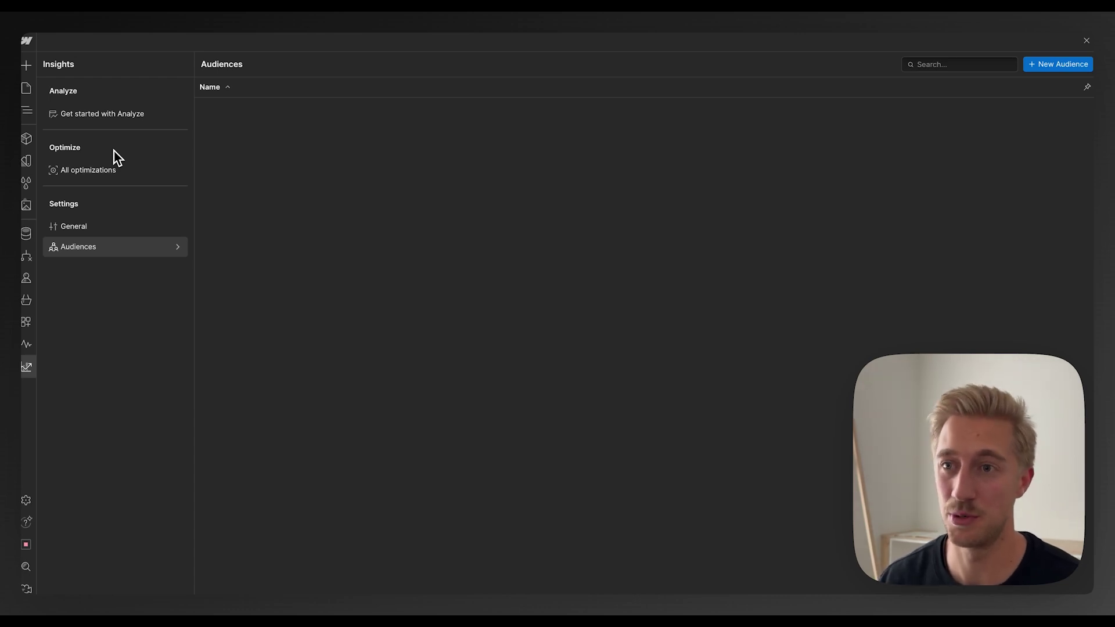
left_click(108, 166)
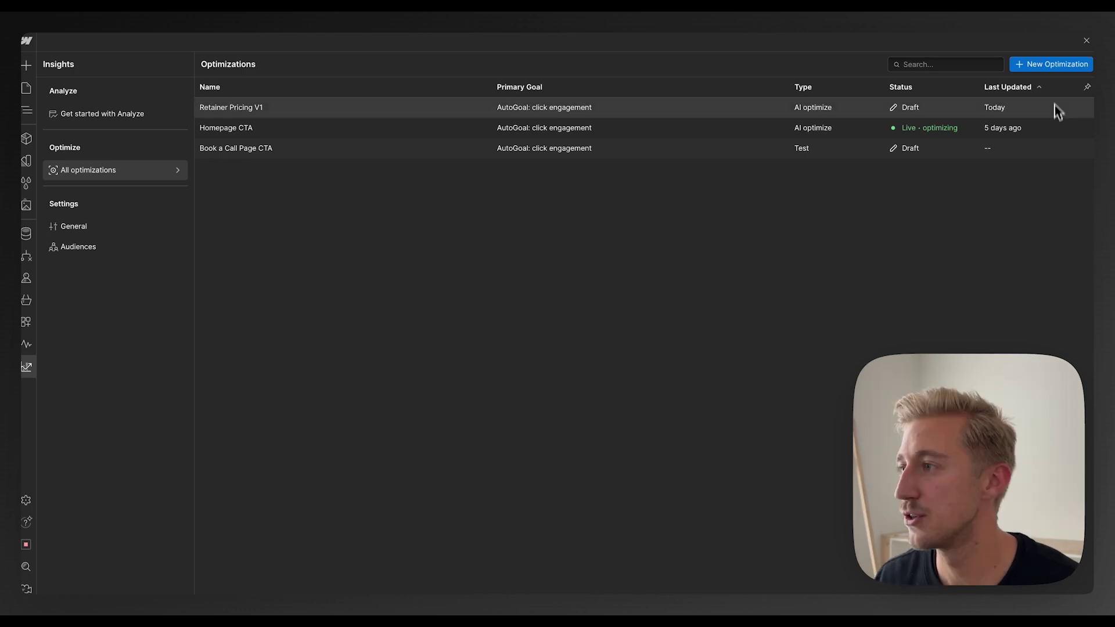
Start a new test from New Optimization, prefilled as 'Home optimization 1' with Traditional test
left_click(1023, 96)
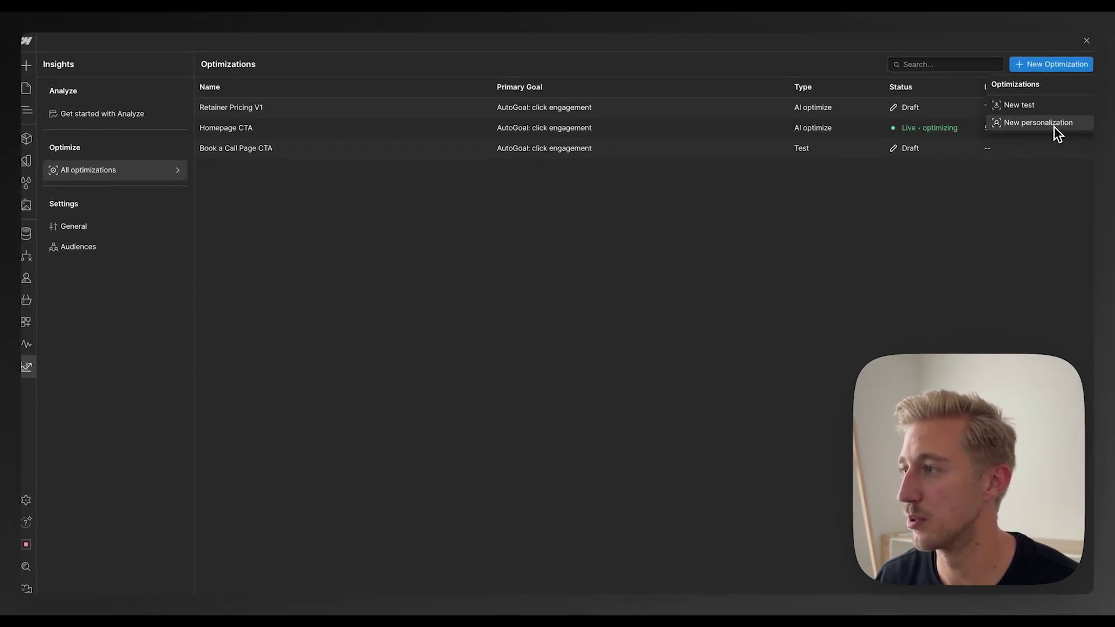
left_click(1047, 108)
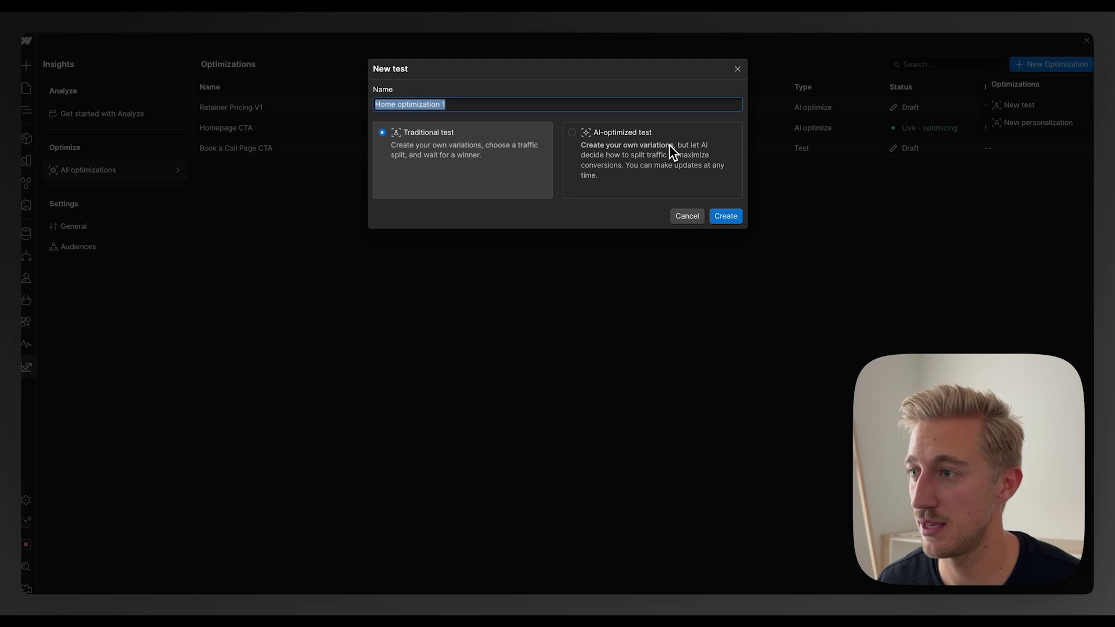
Create an AI-optimized test named 'Homepage CTA Test V2'
left_click(572, 132)
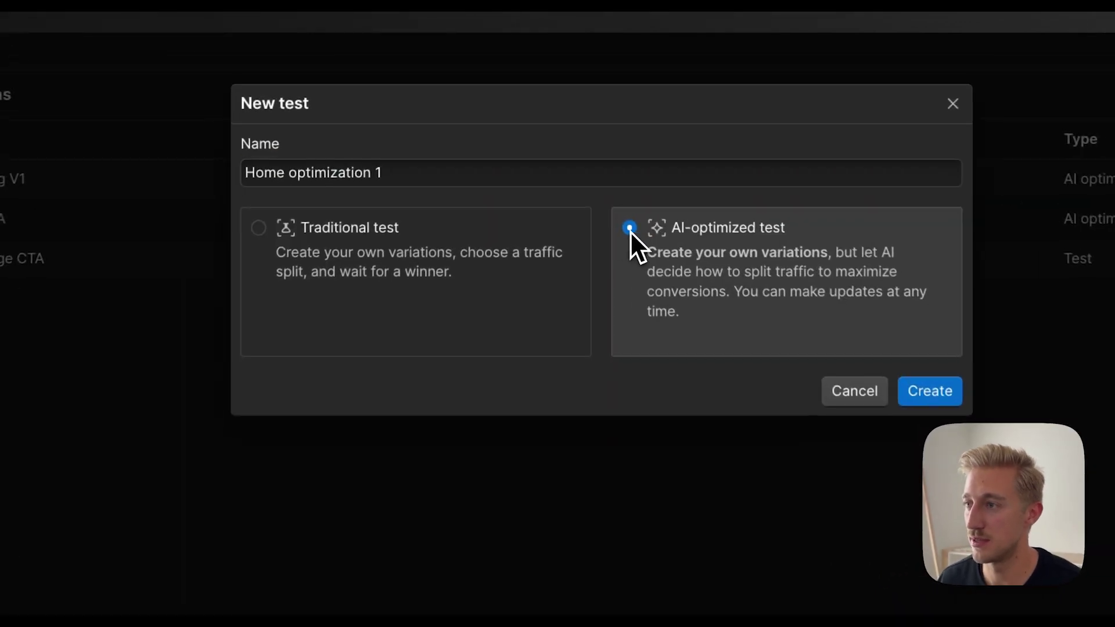
triple_click(481, 175)
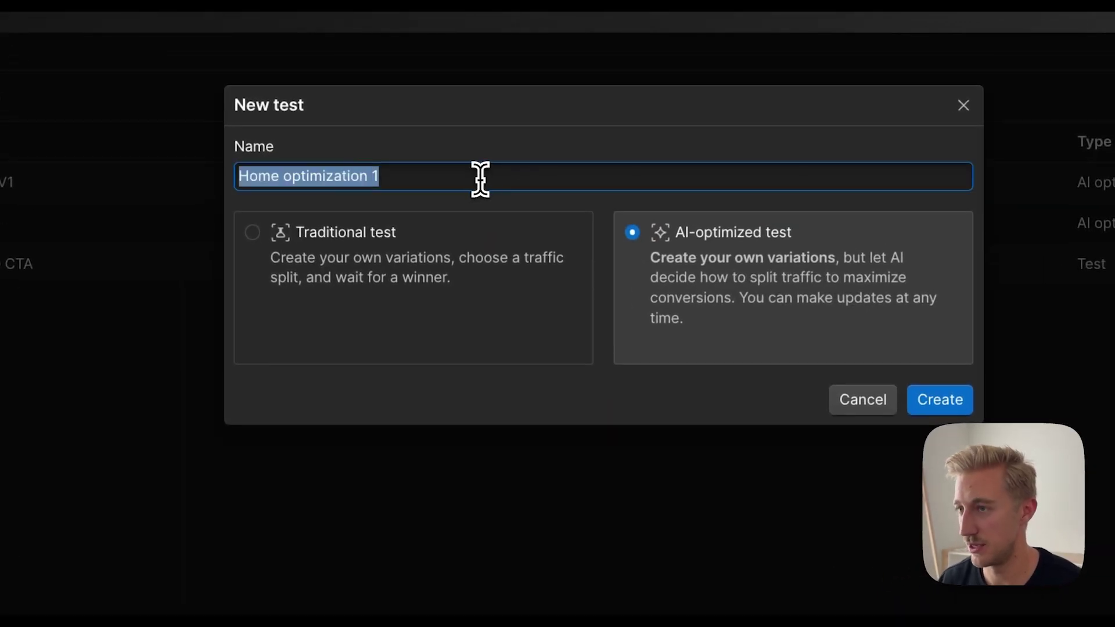
key("BackSpace")
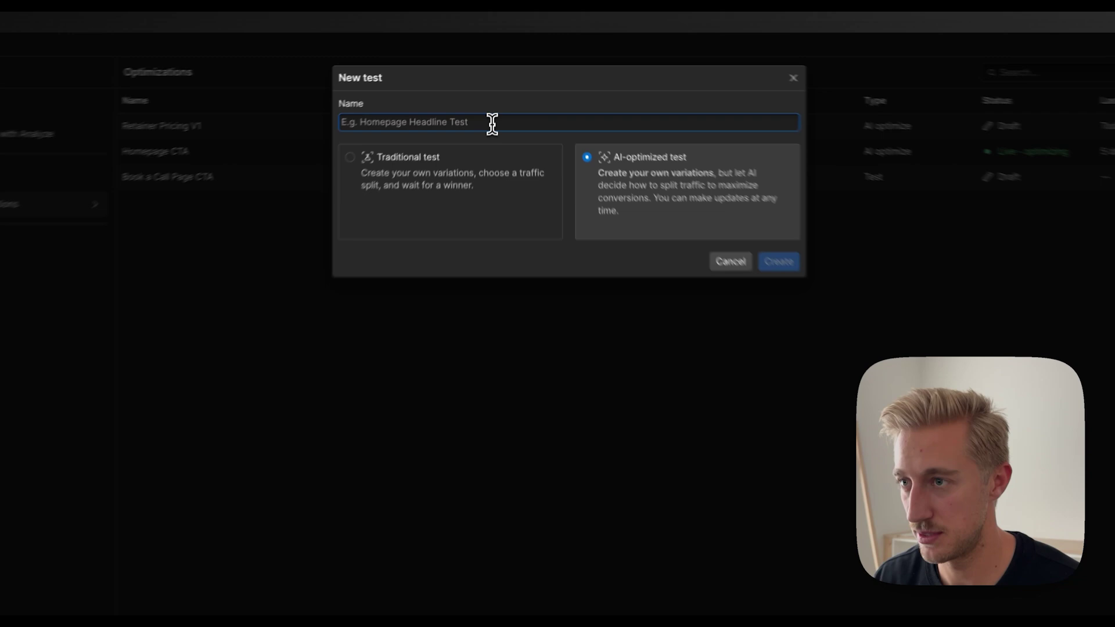
type("Homepage ")
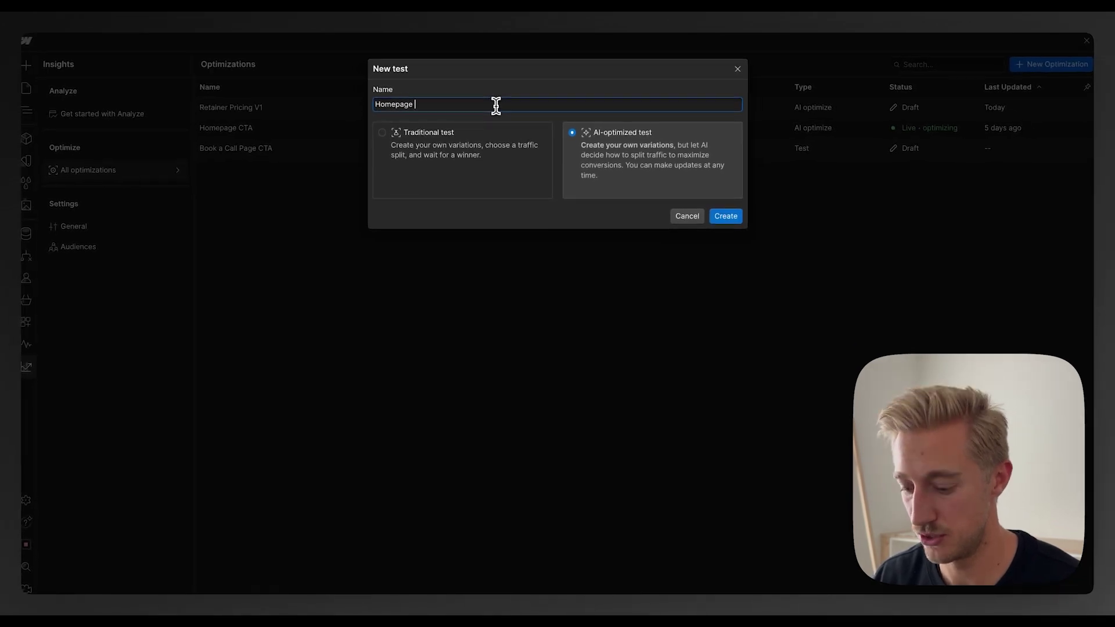
type("CTA TES")
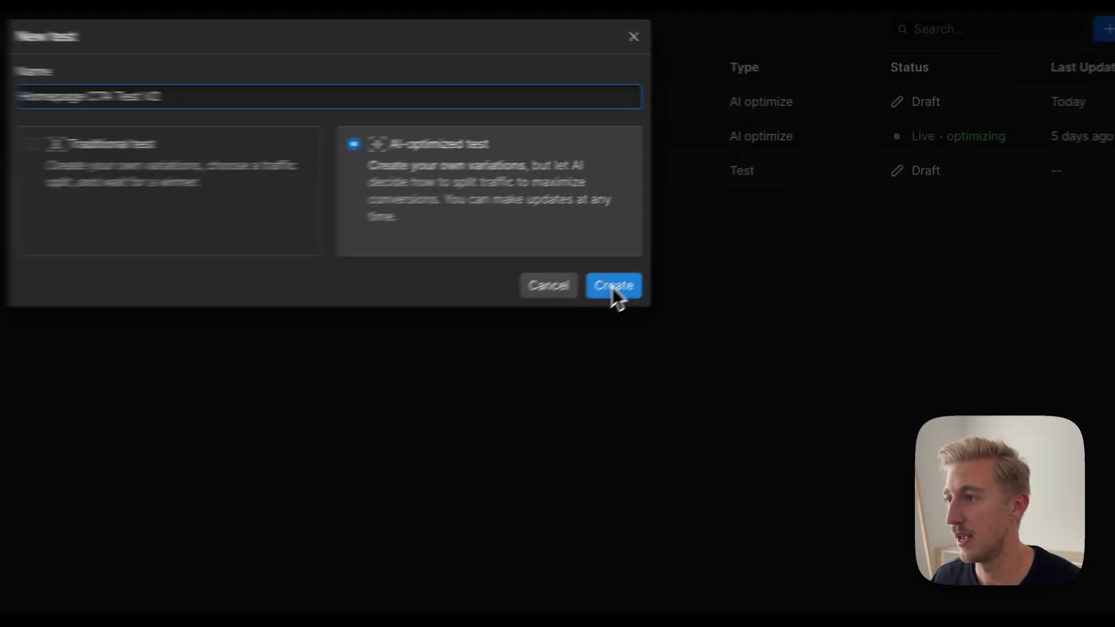
left_click(726, 216)
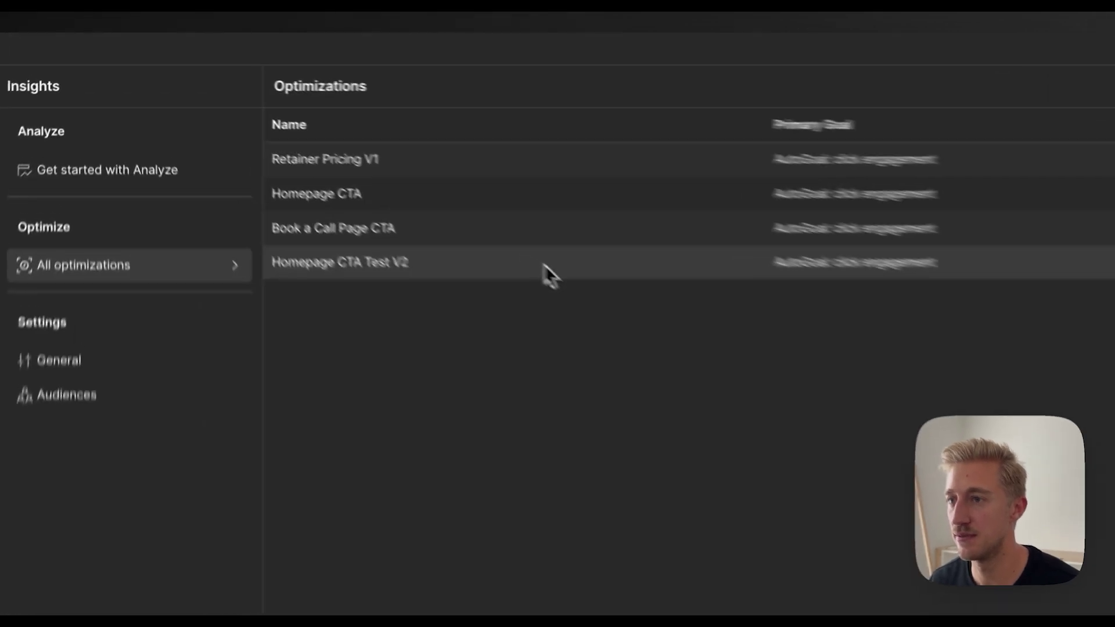
Open Homepage CTA Test V2 and continue editing its Variation 1 in the Designer
left_click(545, 266)
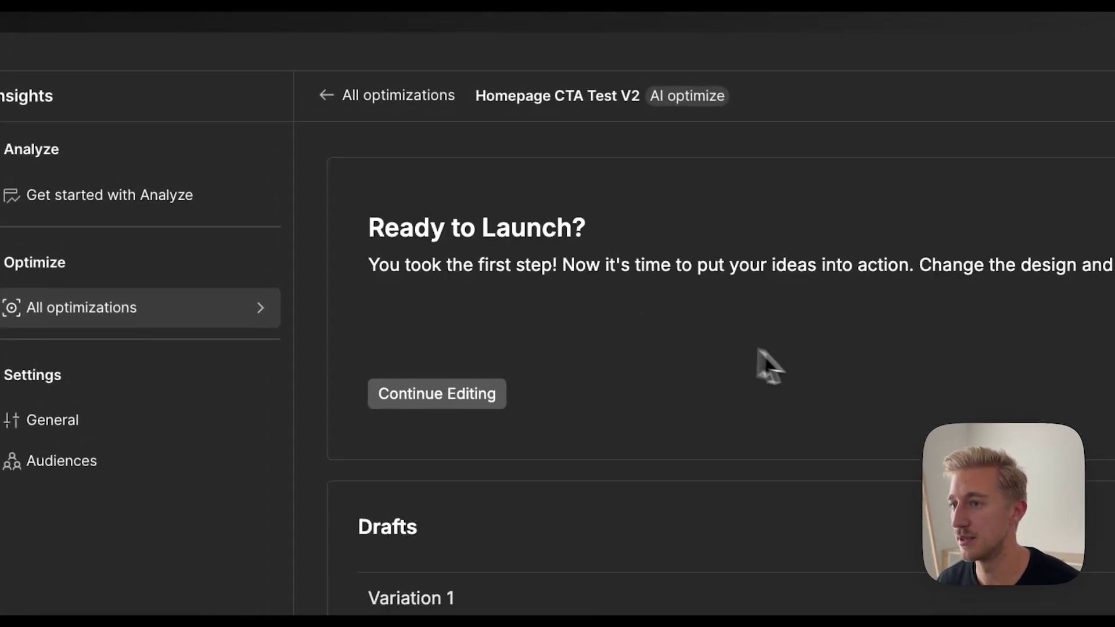
left_click(470, 404)
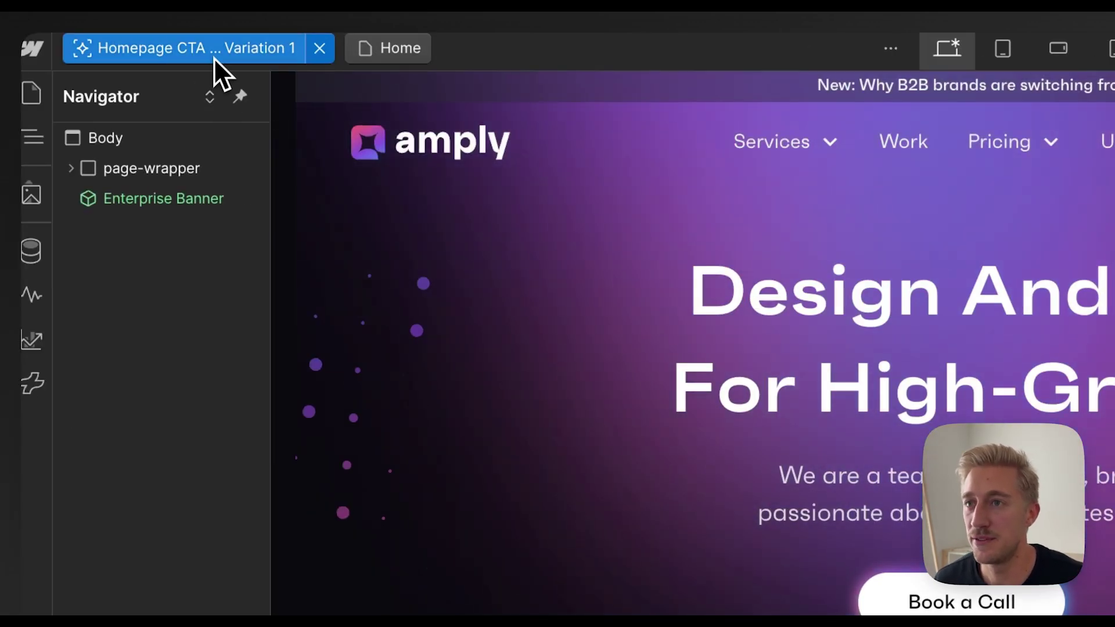
Check the test's variations list, then bring the See the Amply Advantage video button into view
left_click(217, 54)
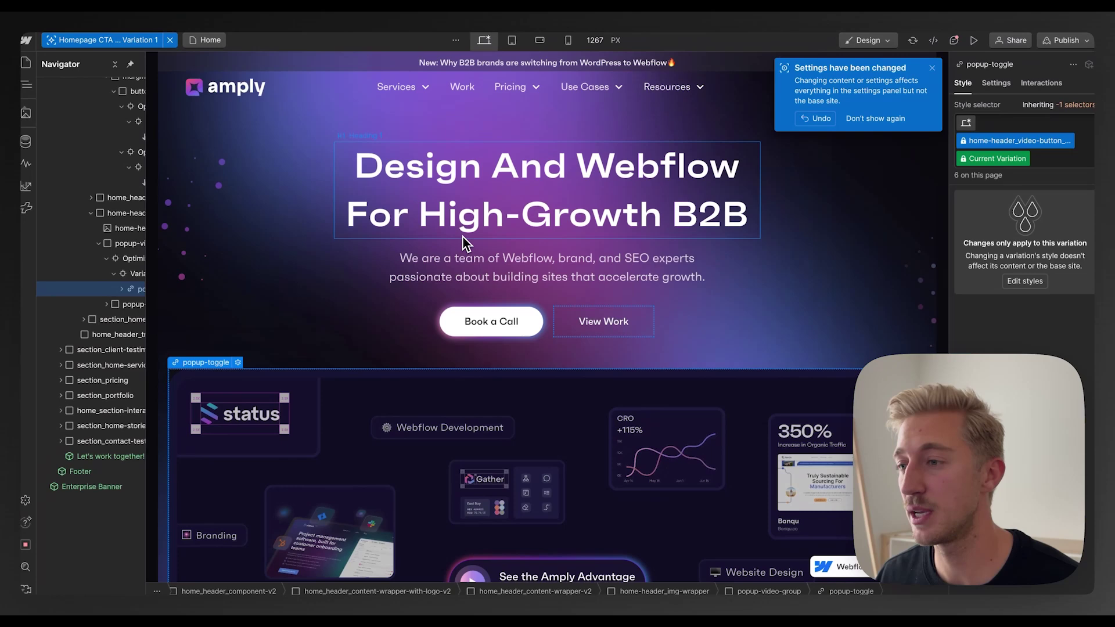
scroll(457, 255, "down", 4)
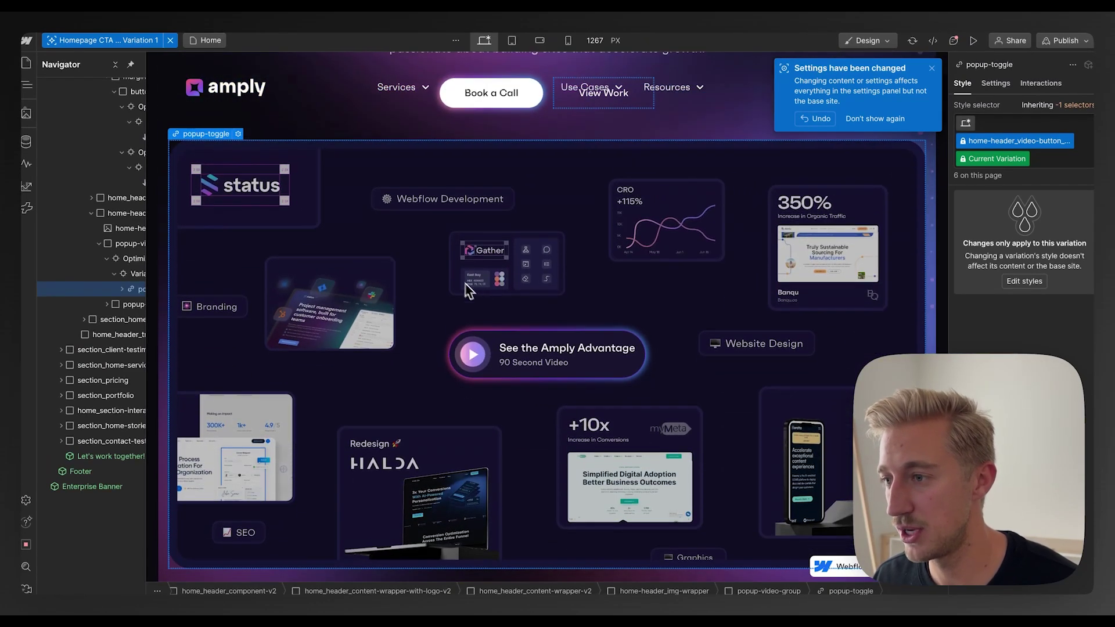
scroll(554, 347, "down", 1)
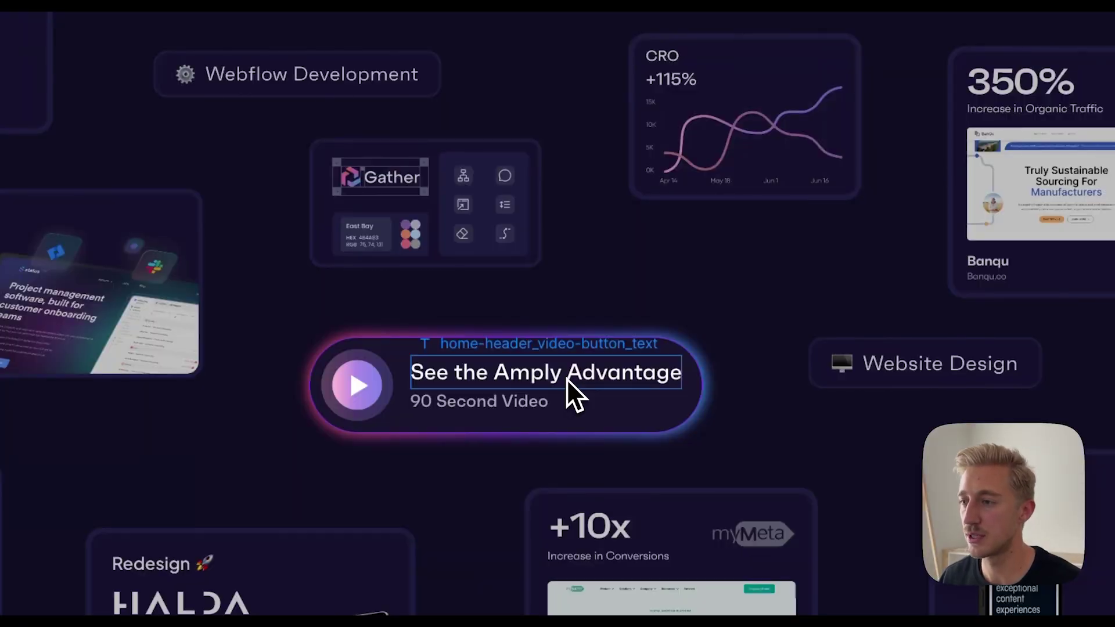
Change the video button text from 'See the Amply Advantage' to 'Is Amply Right for You?'
double_click(566, 379)
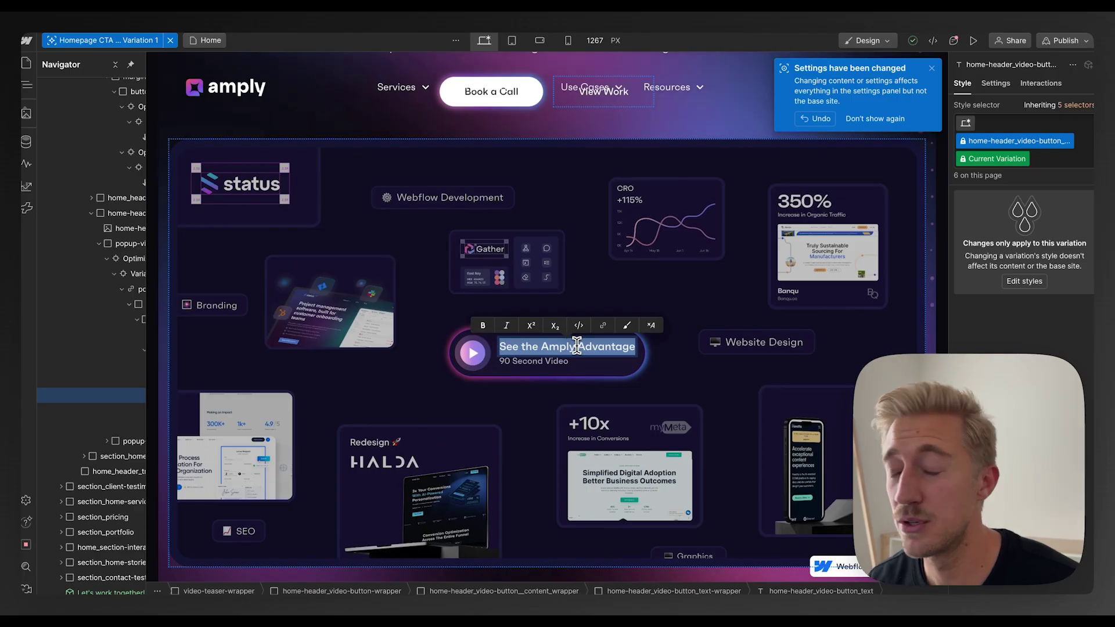
type("Is Am")
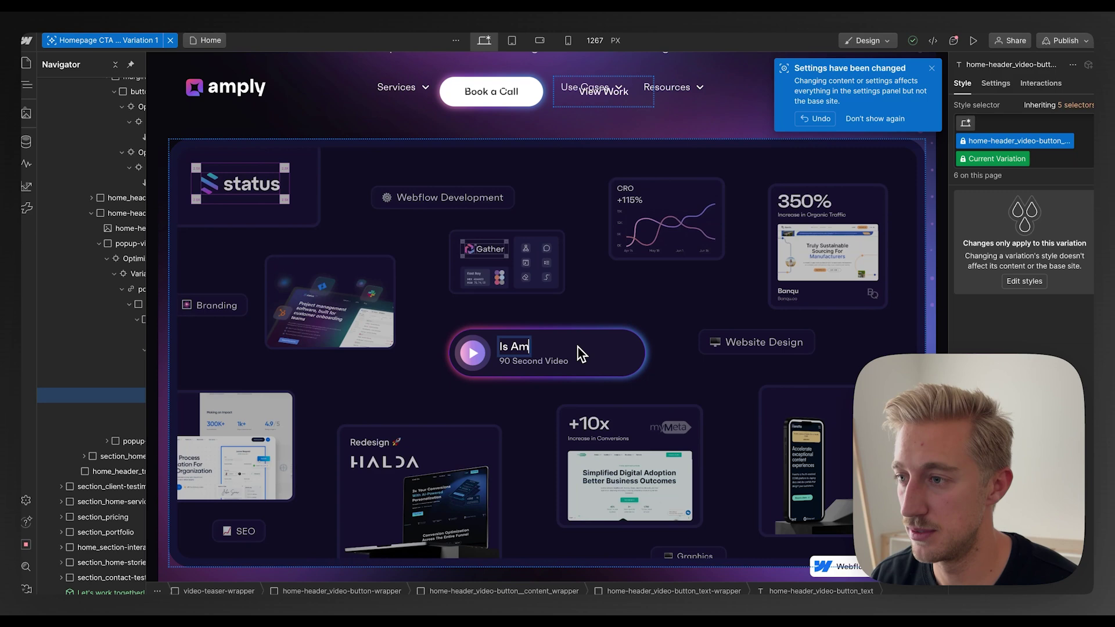
type("ply Right for You")
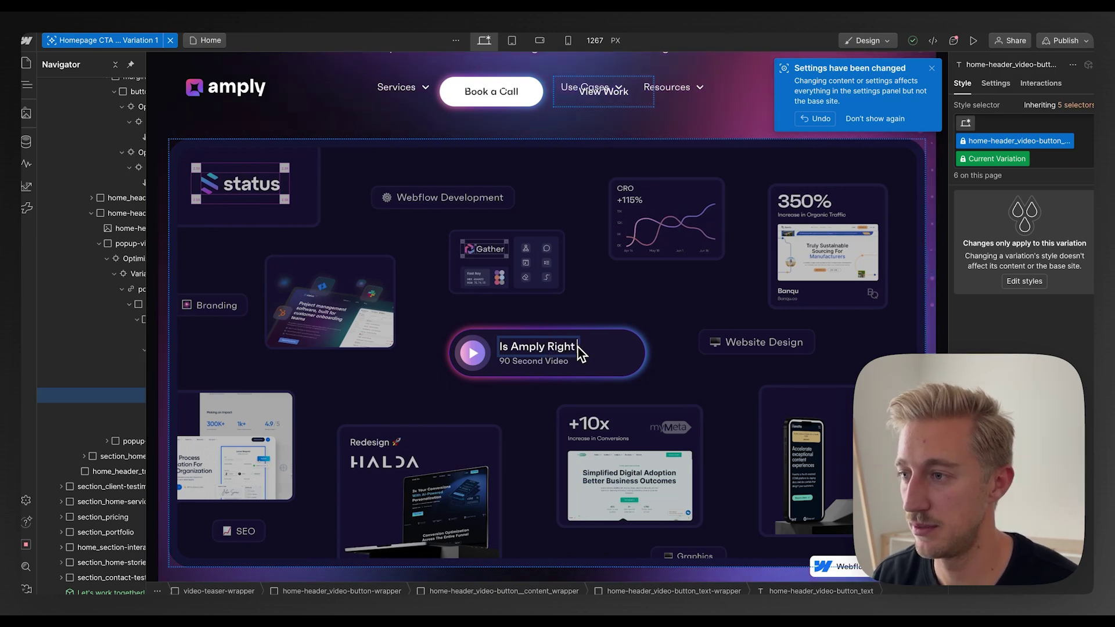
type("?")
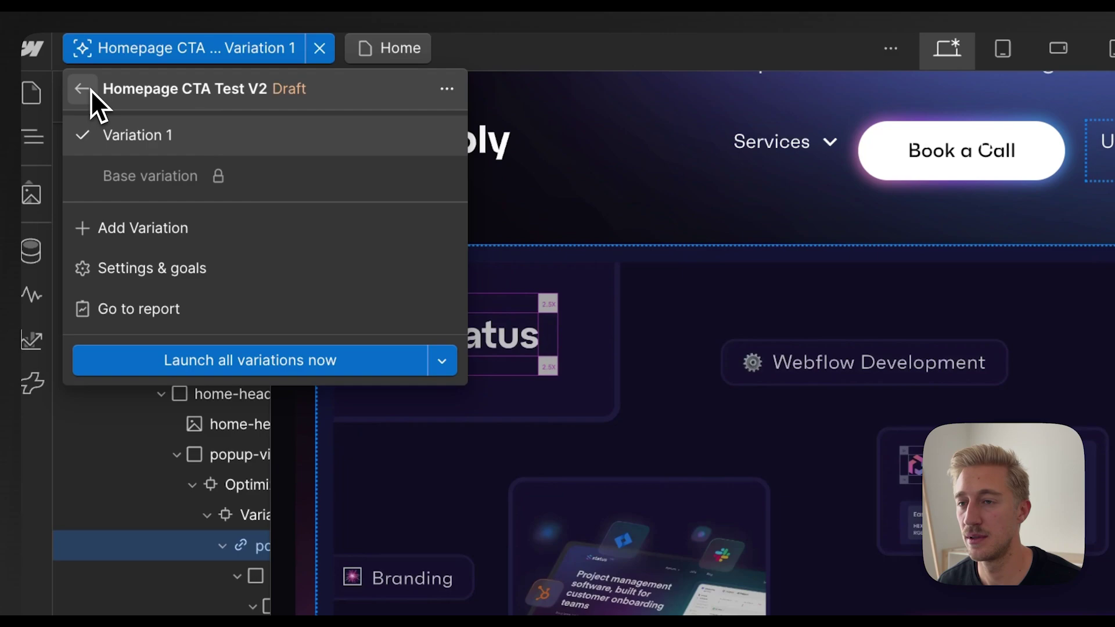
Review the Homepage CTA Test V2 optimization's Settings & goals
left_click(221, 279)
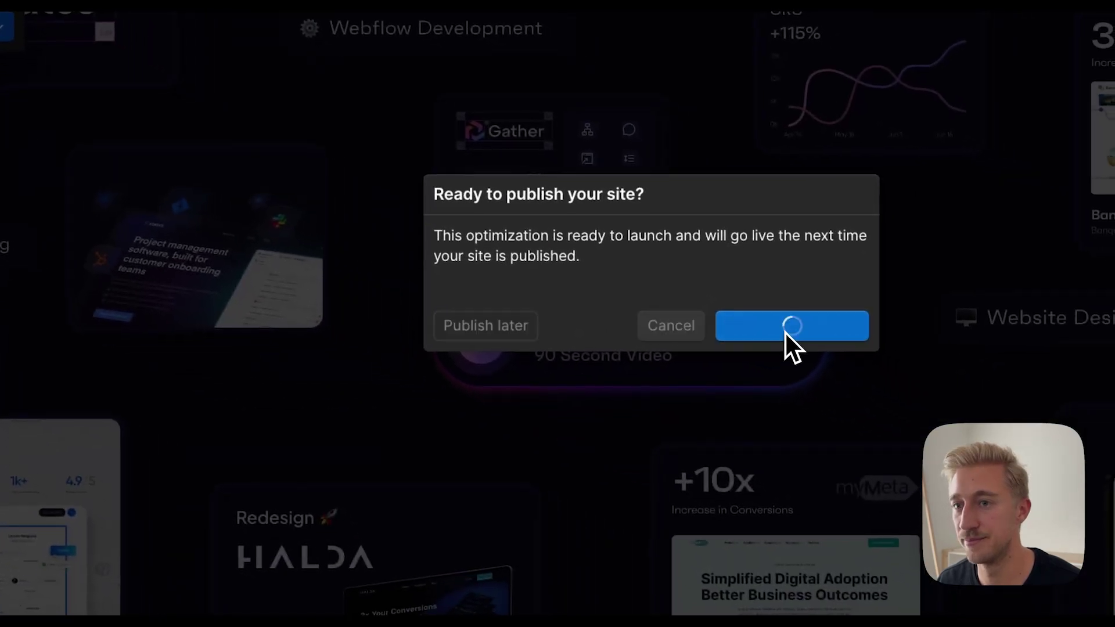
Publish the site to all domains, staging and production, from the Publish panel
left_click(380, 366)
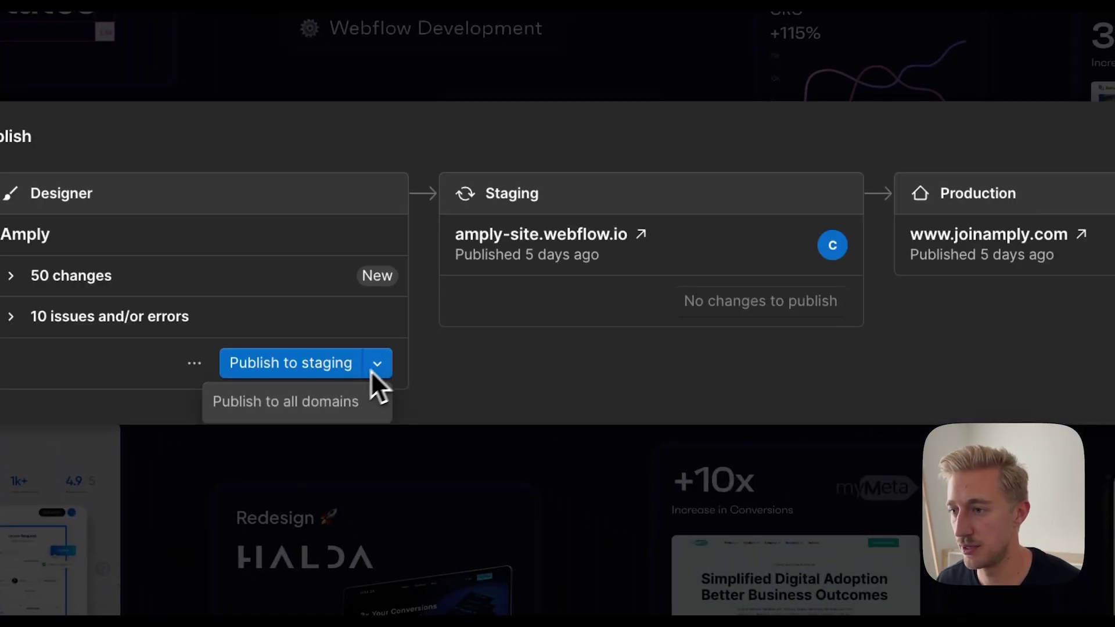
left_click(330, 404)
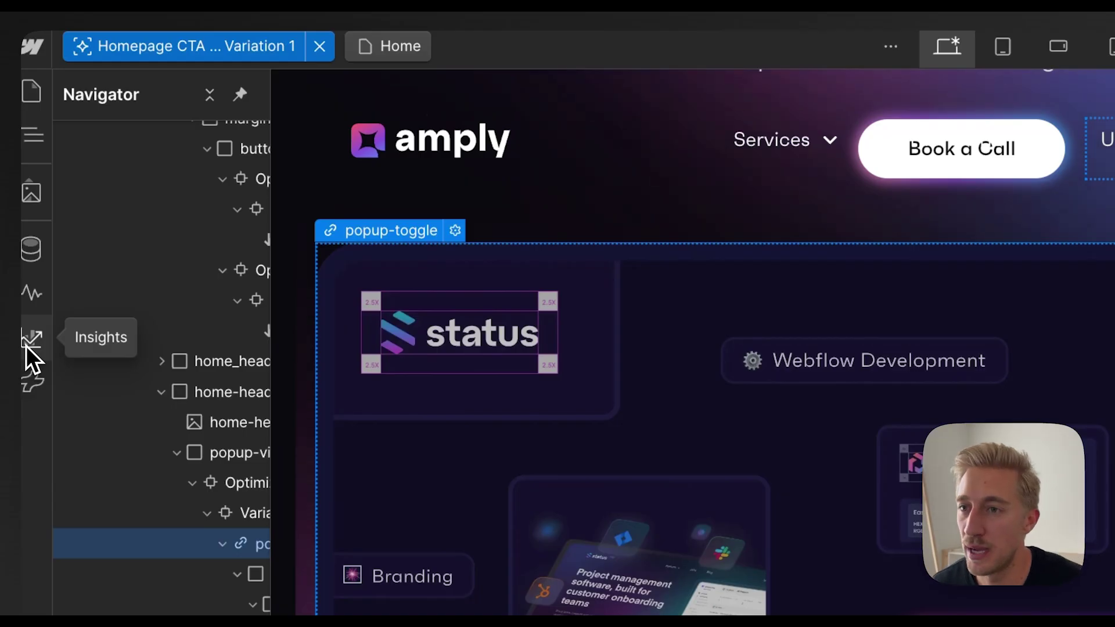
Go to Insights and list all optimizations, including Homepage CTA Test V2 now live
left_click(26, 346)
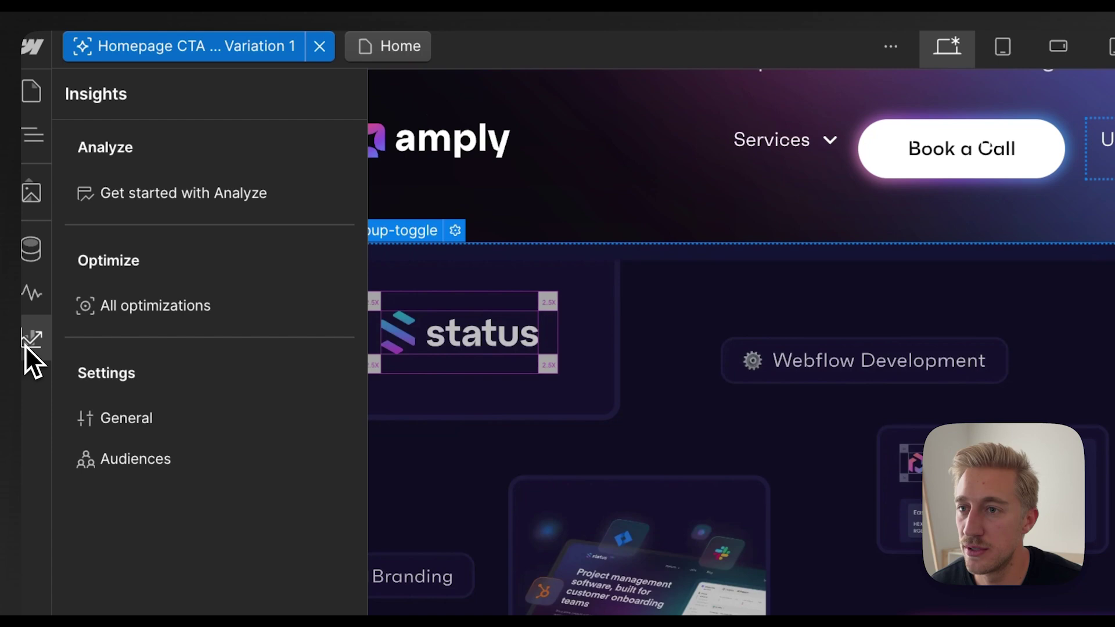
left_click(169, 313)
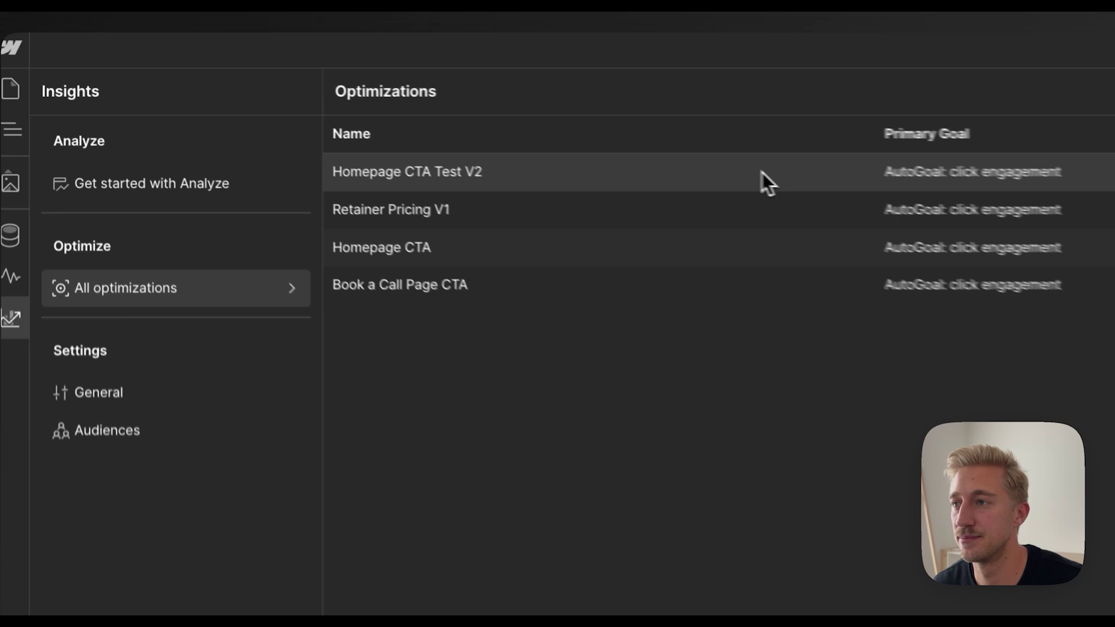
Open the Homepage CTA Test V2 report and review each variation's conversion rate (55.56%, 54.35%, 45.76%)
left_click(762, 173)
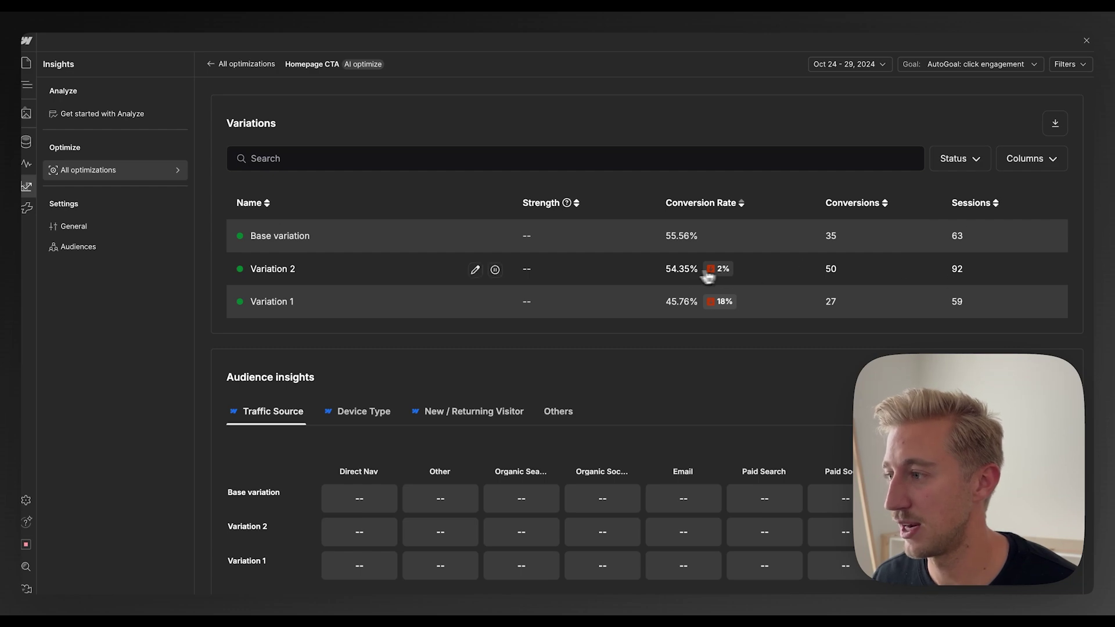
scroll(677, 279, "down", 1)
scroll(675, 278, "down", 4)
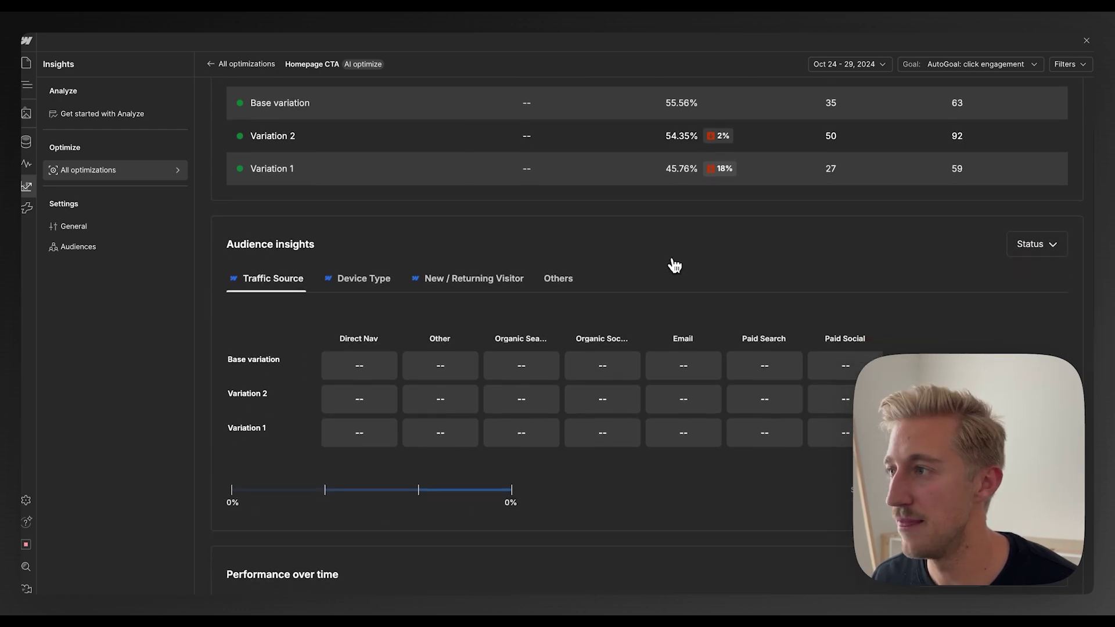
scroll(673, 267, "up", 5)
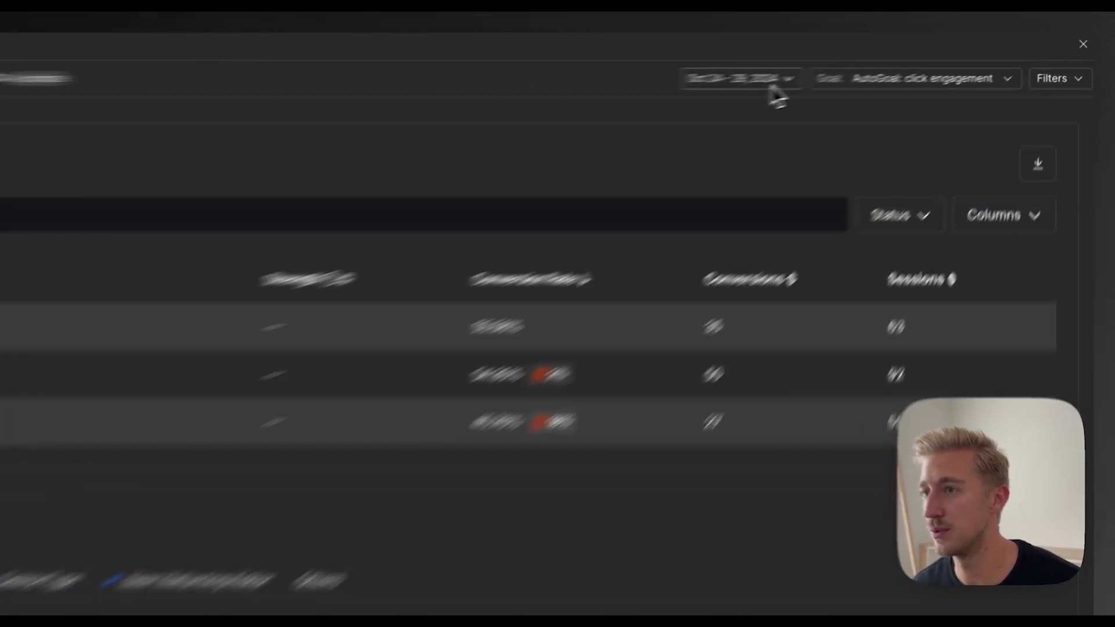
left_click(873, 66)
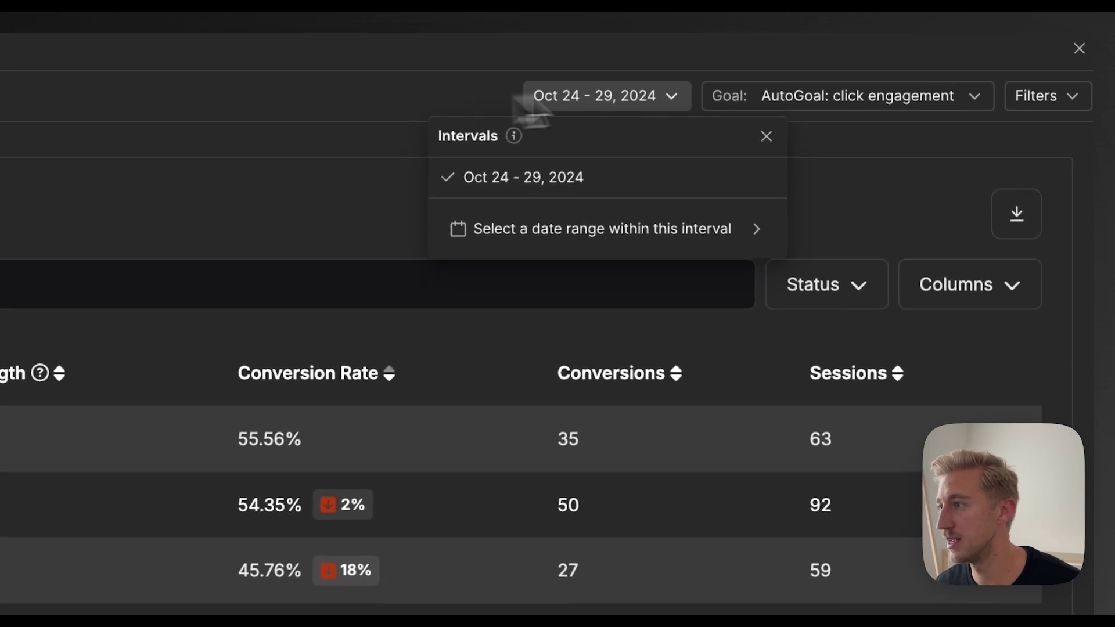
left_click(1042, 97)
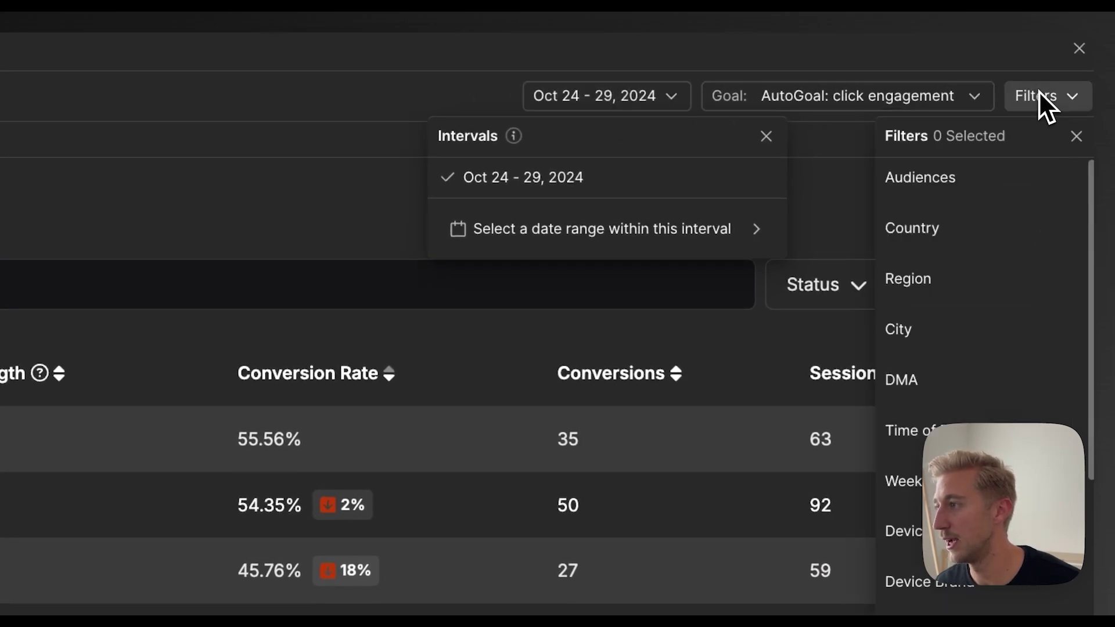
scroll(988, 325, "down", 5)
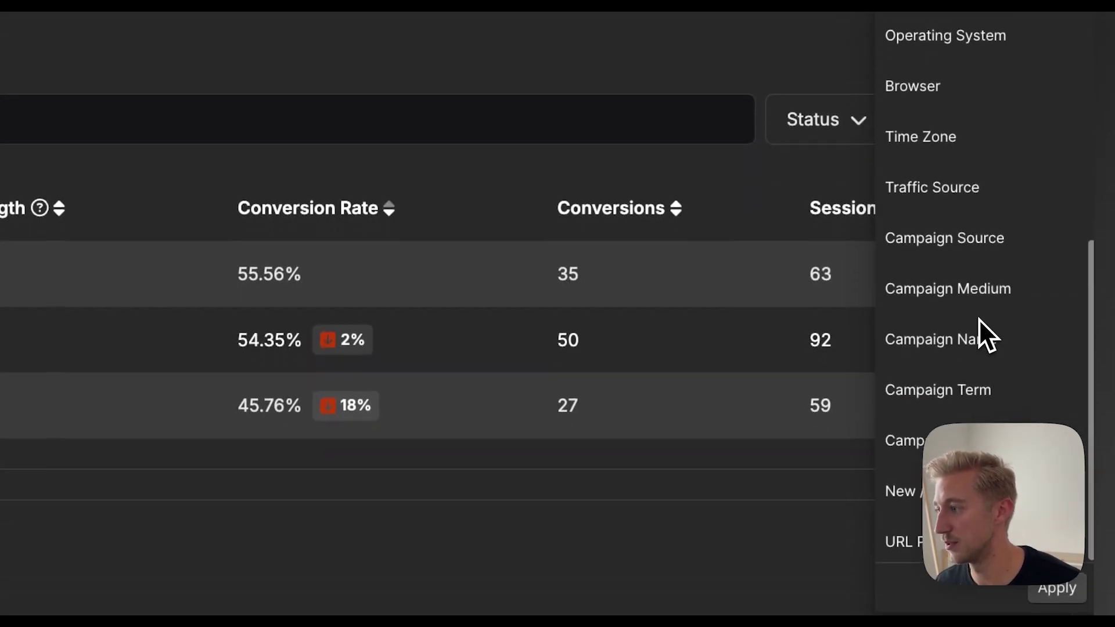
scroll(979, 465, "up", 5)
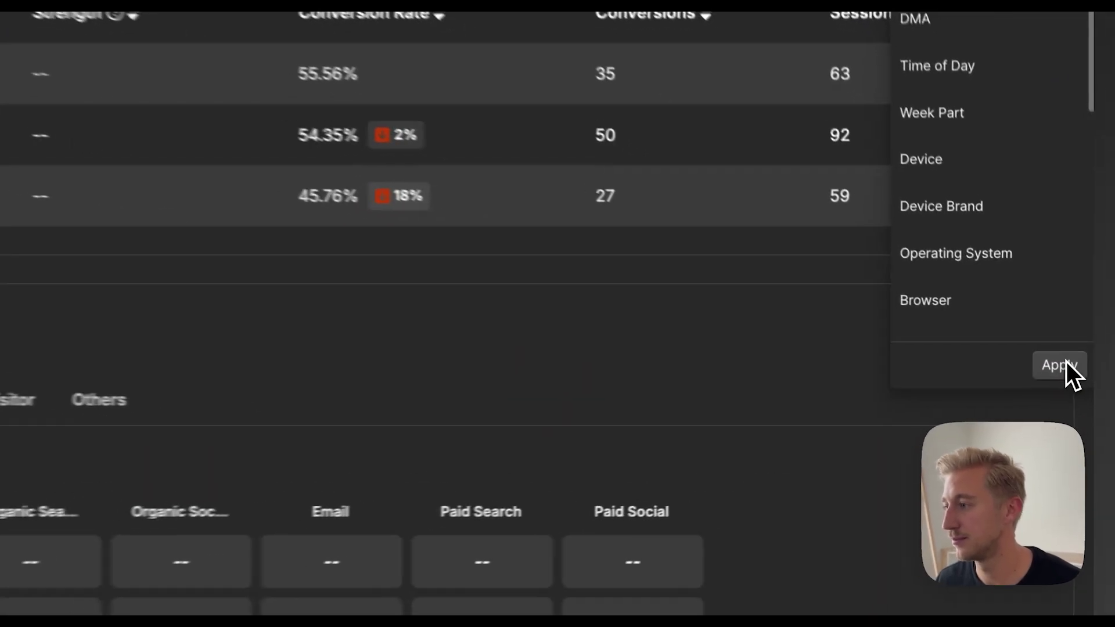
left_click(1078, 395)
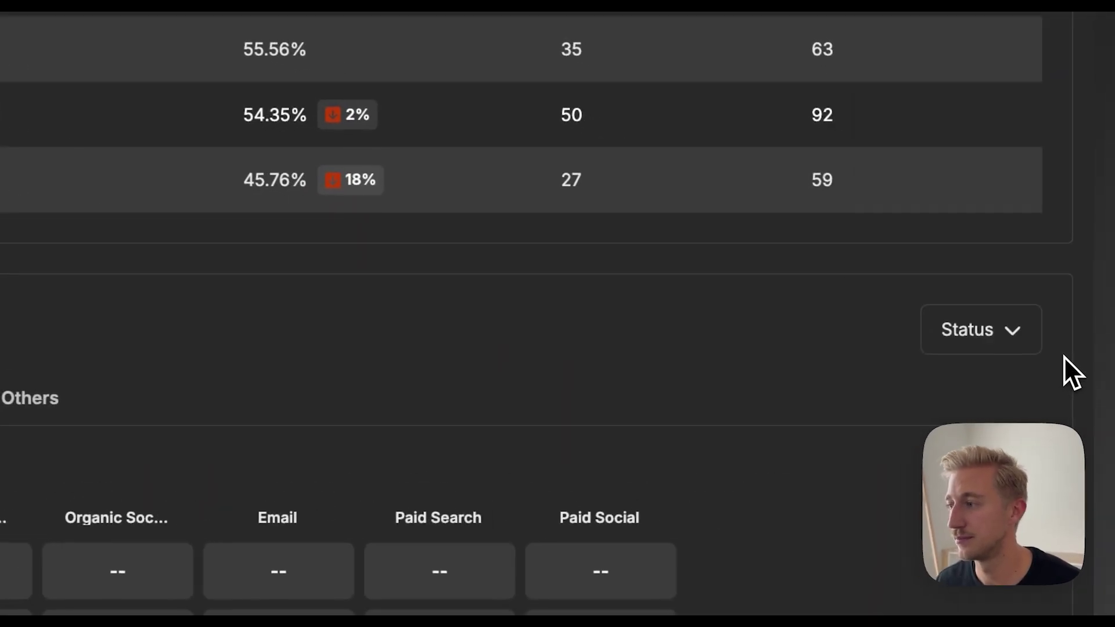
scroll(712, 334, "down", 3)
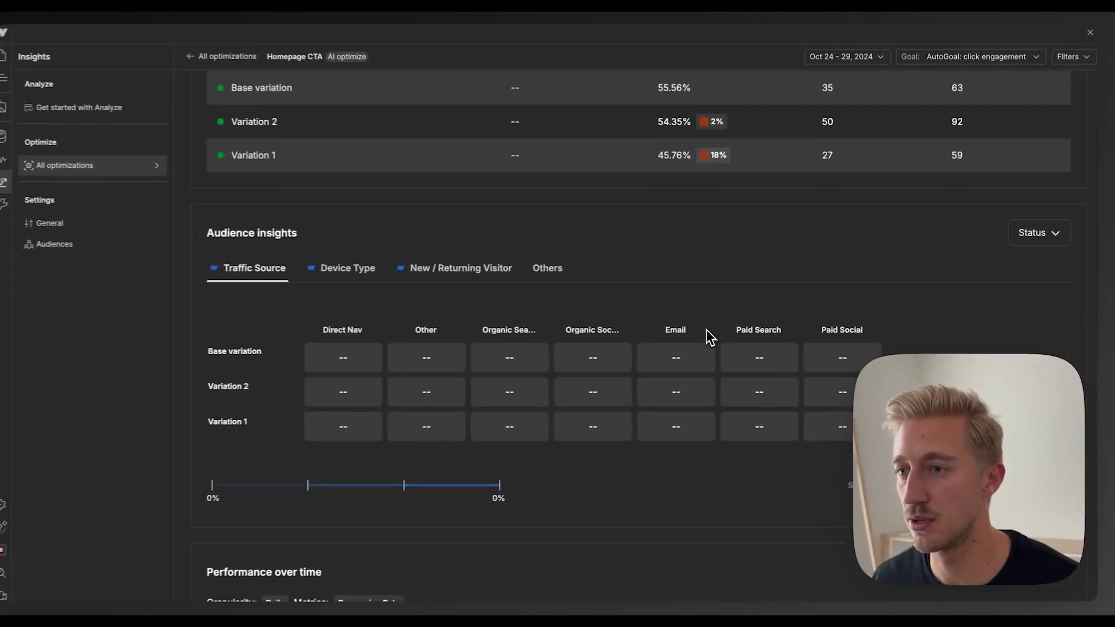
scroll(710, 331, "down", 1)
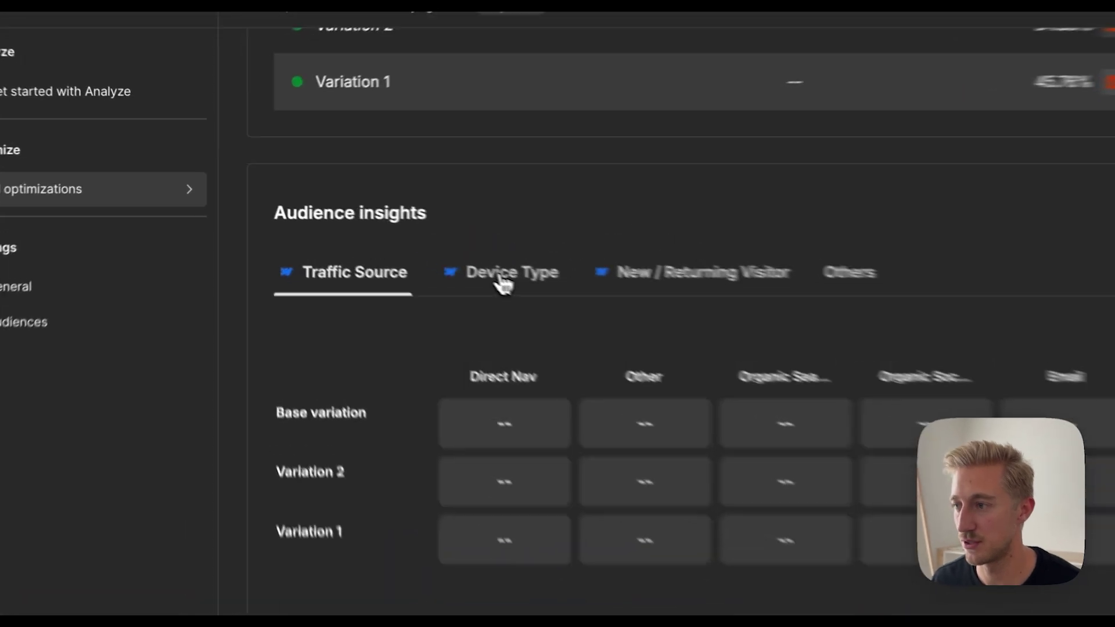
left_click(355, 219)
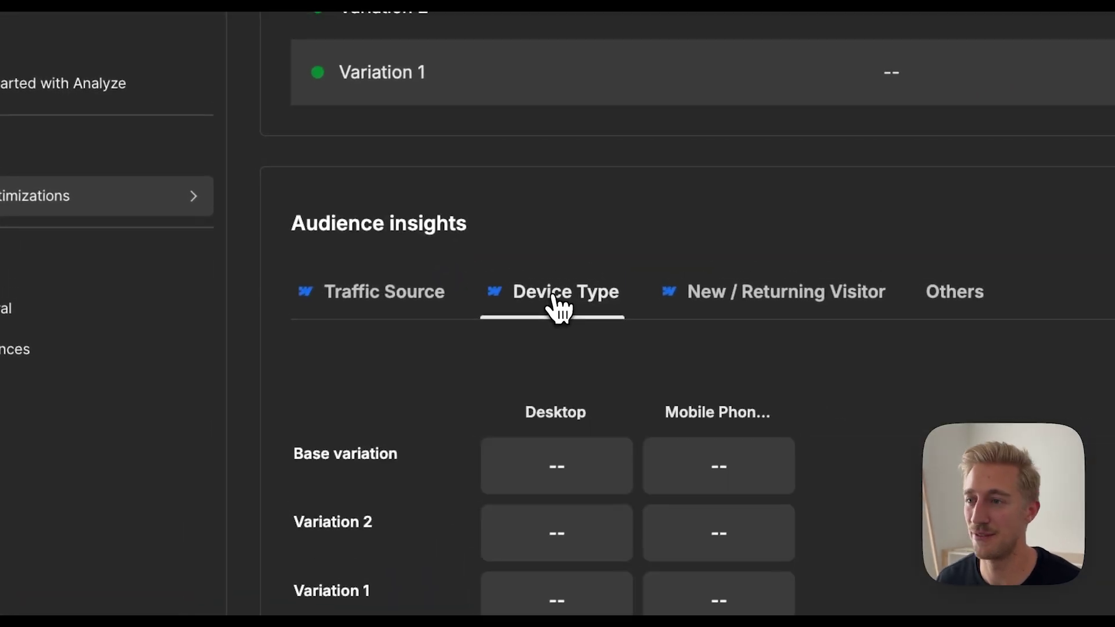
left_click(791, 305)
left_click(342, 298)
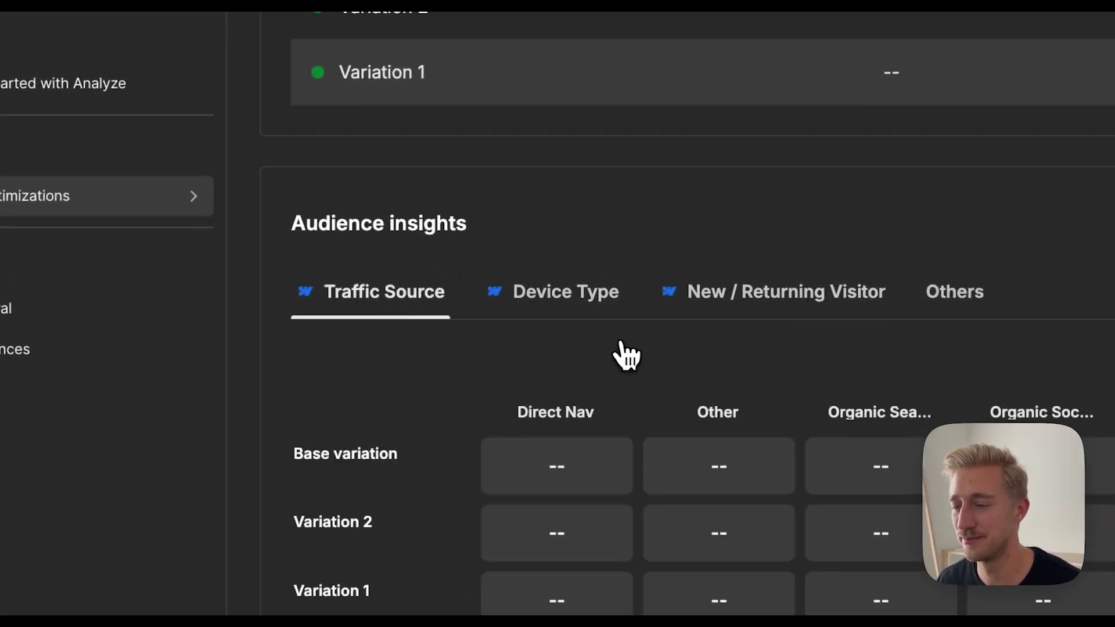
scroll(618, 293, "down", 5)
scroll(398, 251, "down", 1)
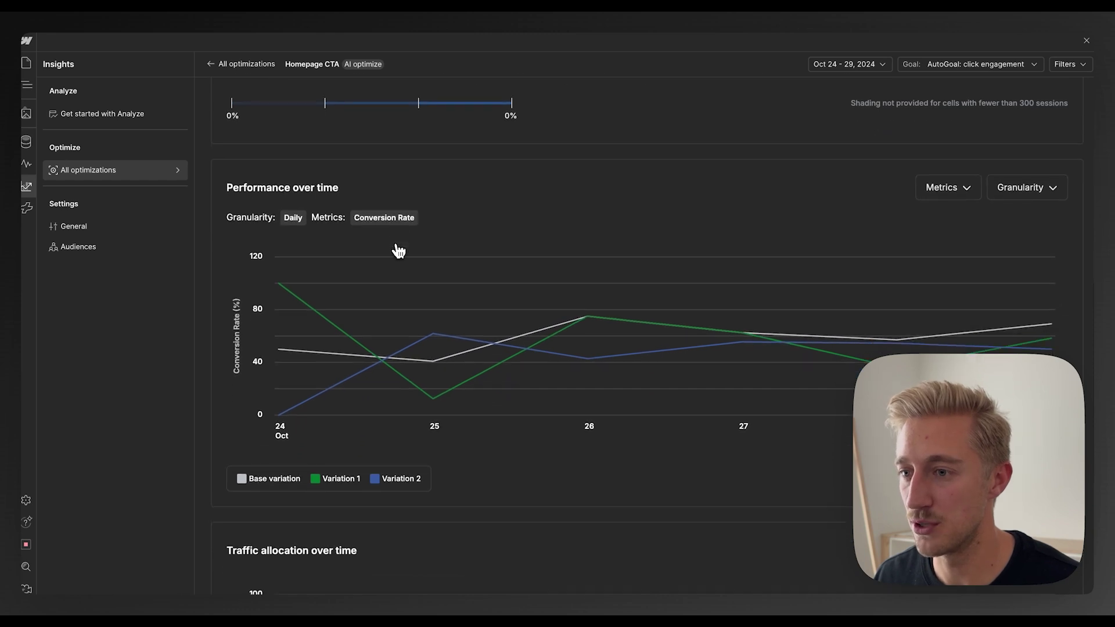
mouse_move(348, 367)
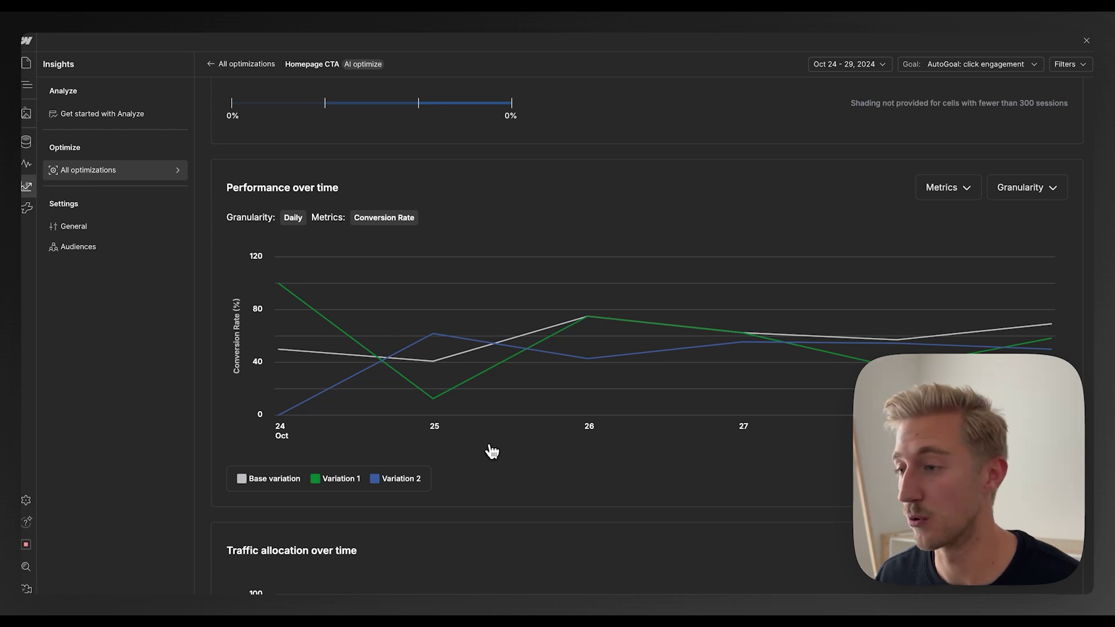
scroll(491, 451, "down", 3)
scroll(493, 450, "down", 3)
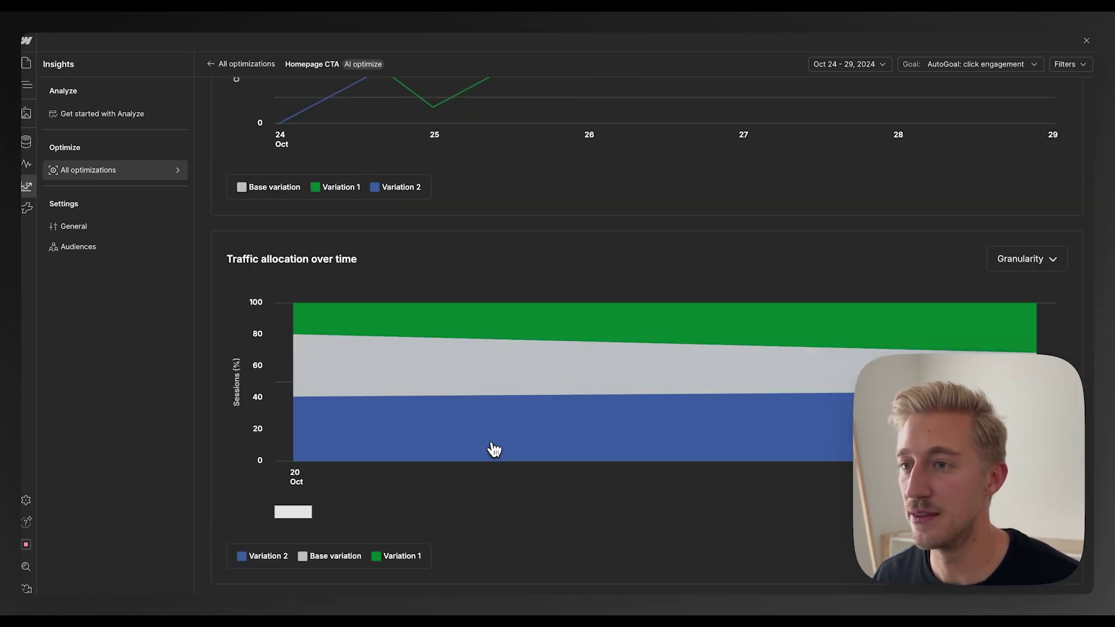